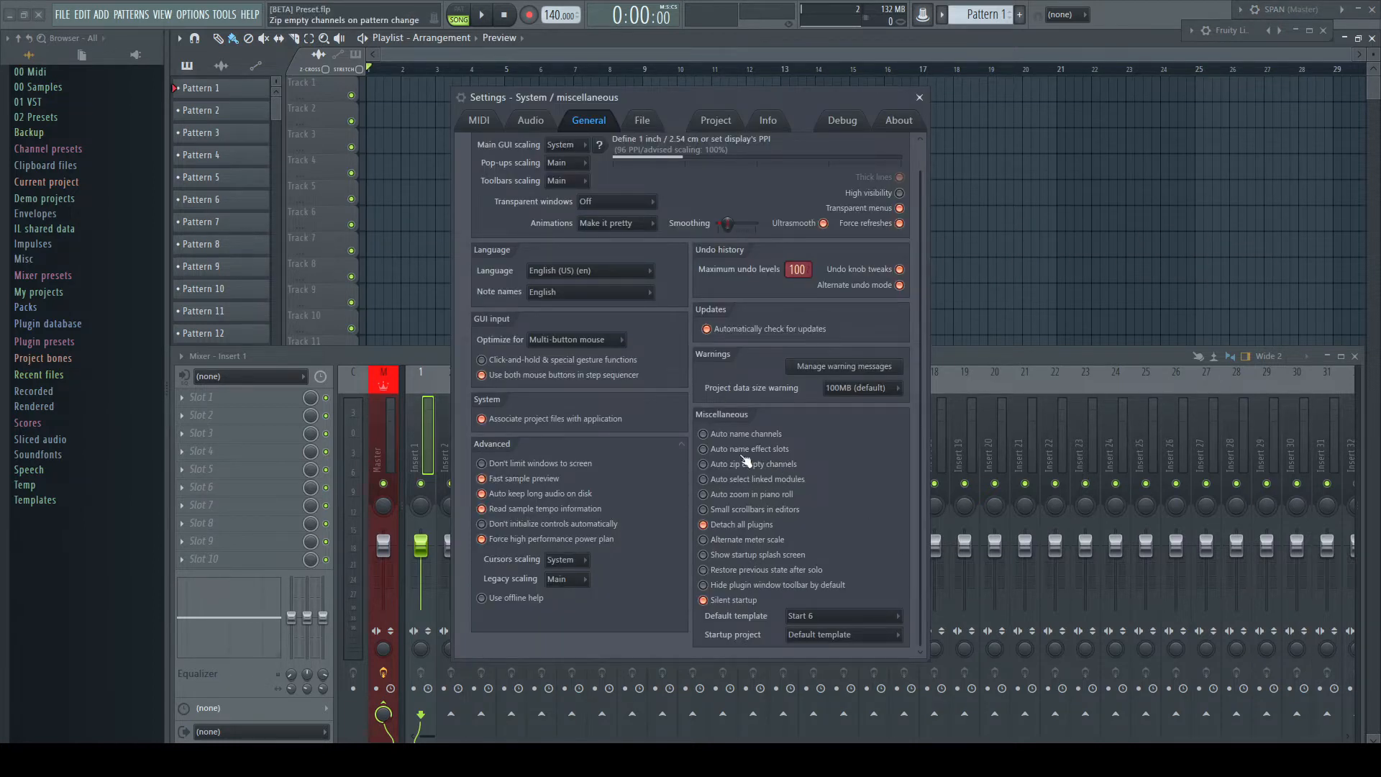
Step: Enable Auto name channels in the general settings, and step Sytrus forward through its presets to 3o3ish 4
{"action": "left_click", "coordinate": [713, 436]}
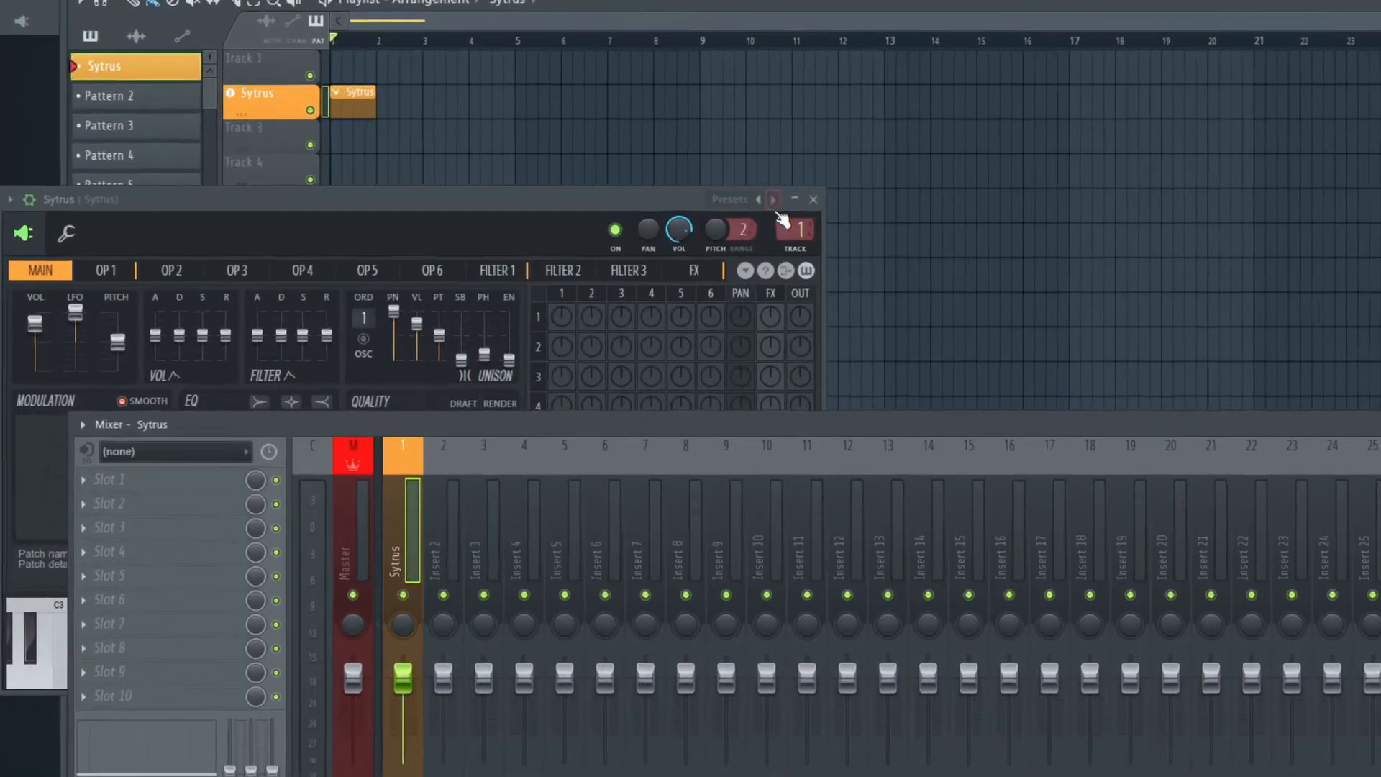
{"action": "left_click", "coordinate": [699, 188]}
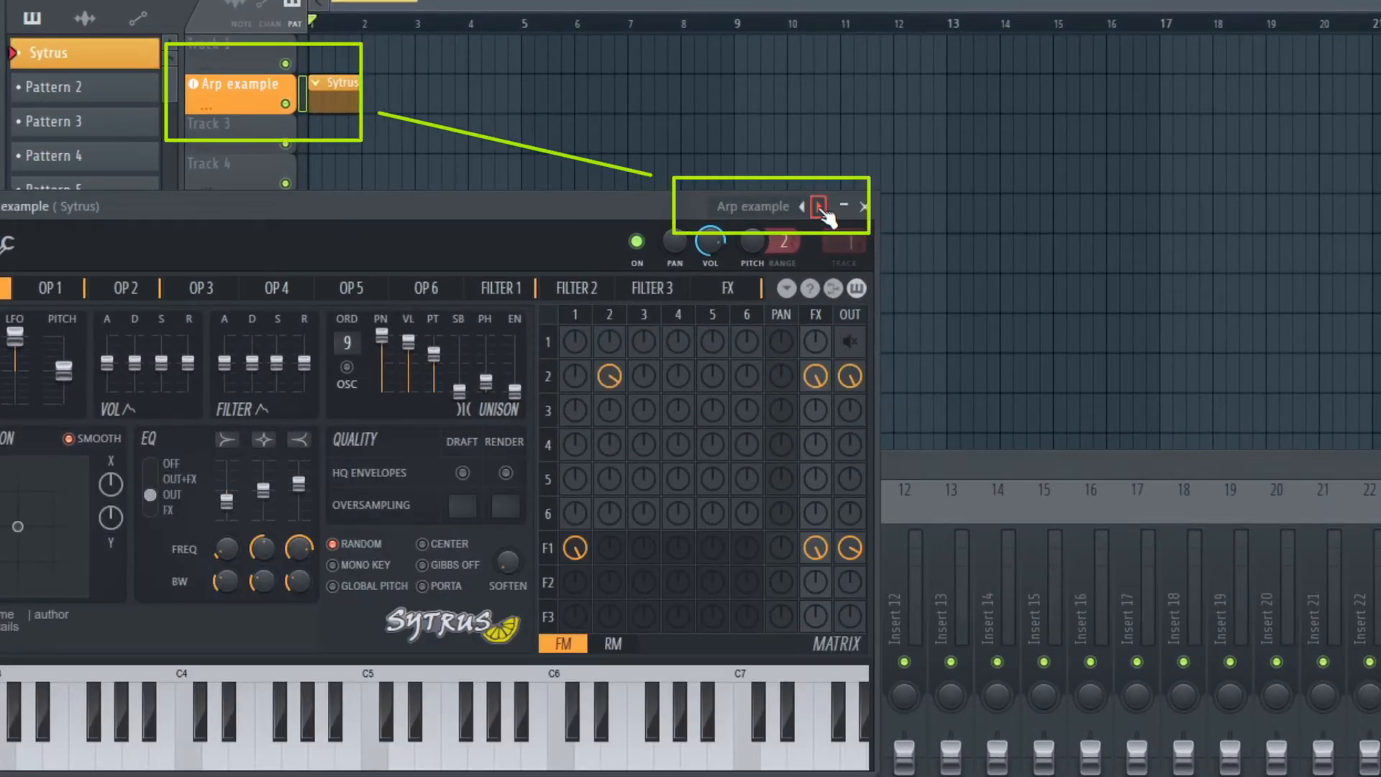
{"action": "left_click", "coordinate": [820, 208]}
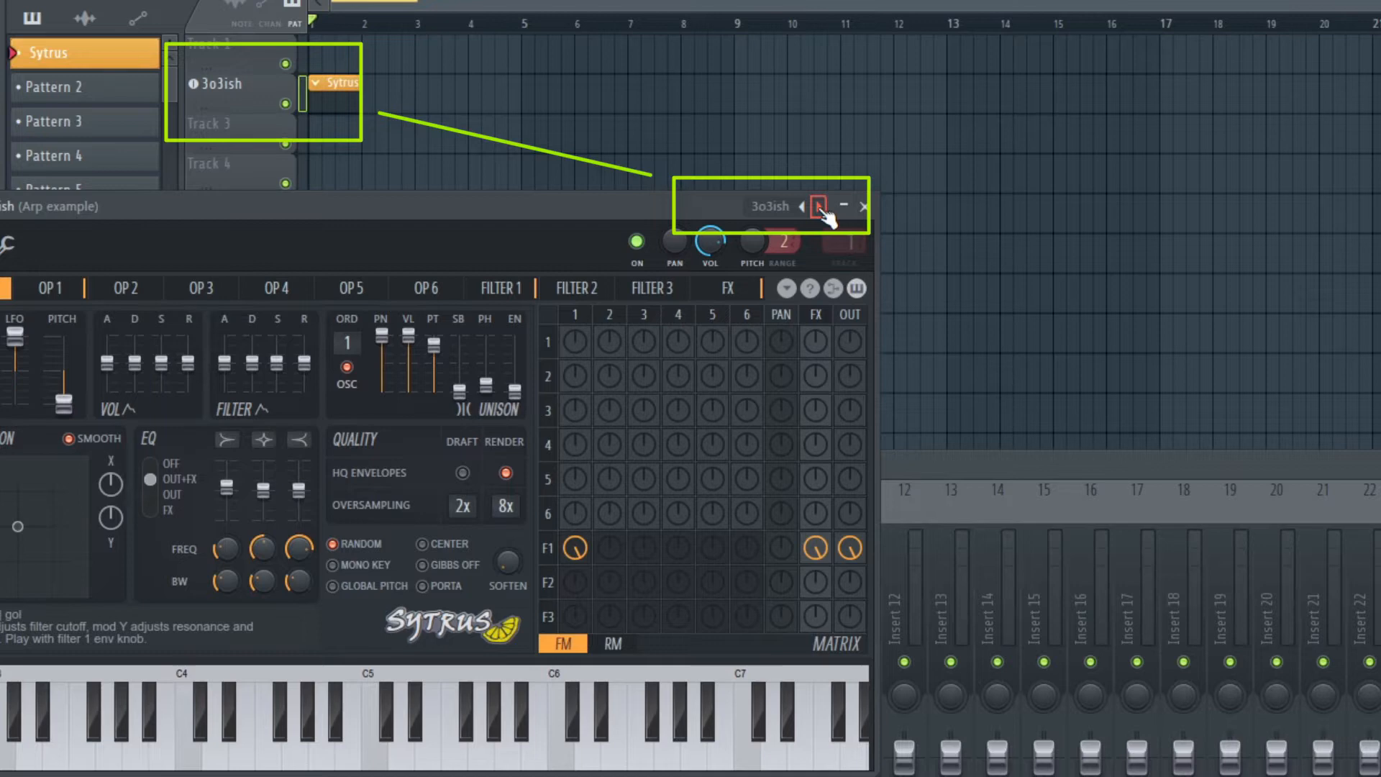
{"action": "left_click", "coordinate": [820, 208]}
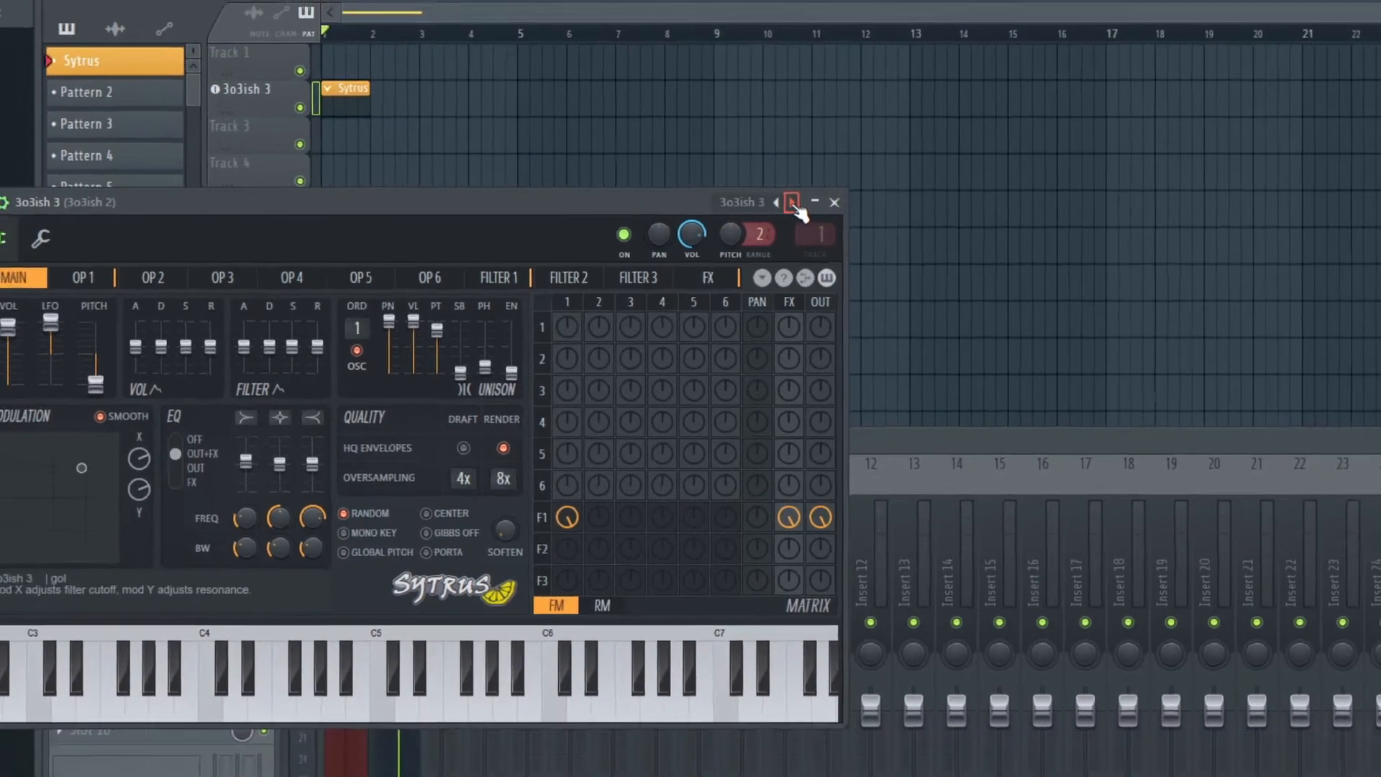
{"action": "left_click", "coordinate": [793, 205]}
Step: Load a preset from the Bass category of Sytrus's preset list
{"action": "right_click", "coordinate": [742, 202]}
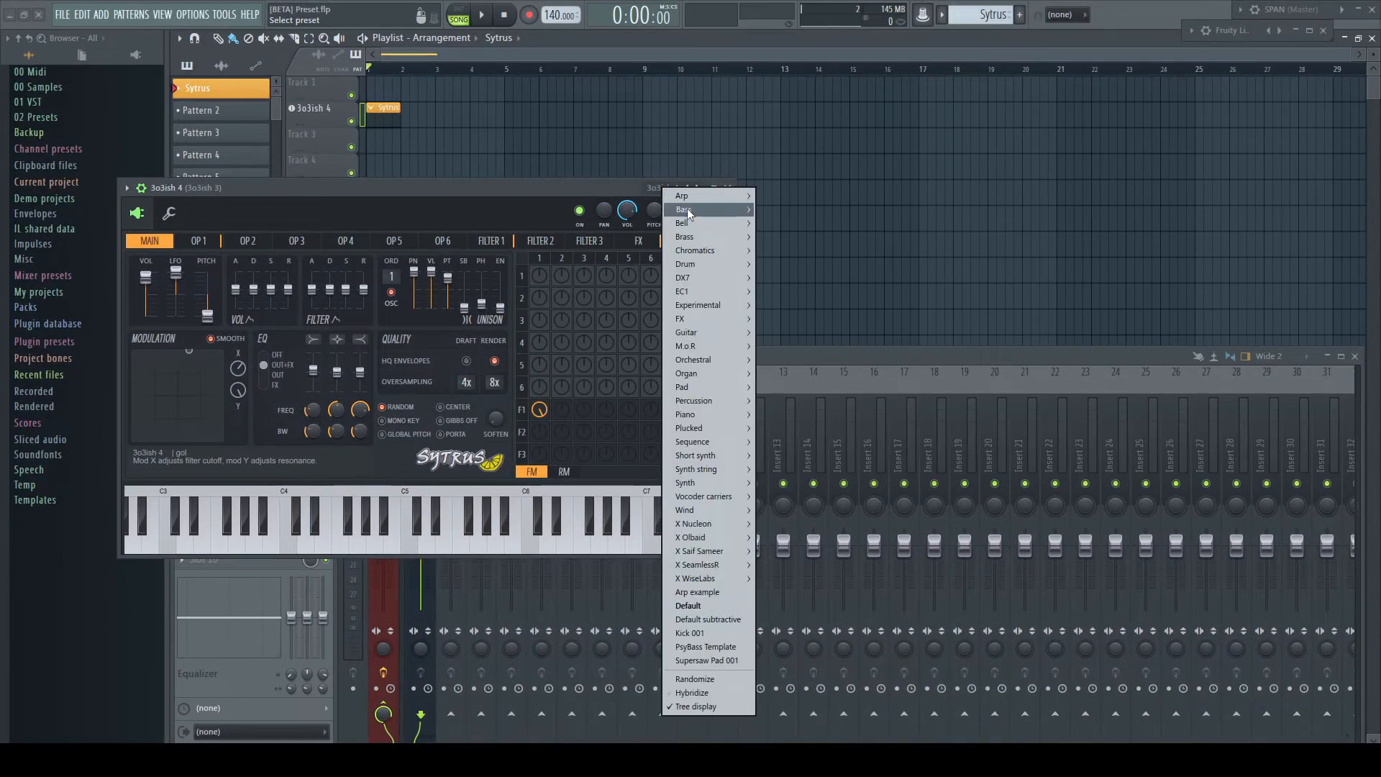
{"action": "mouse_move", "coordinate": [689, 213]}
{"action": "left_click", "coordinate": [779, 225]}
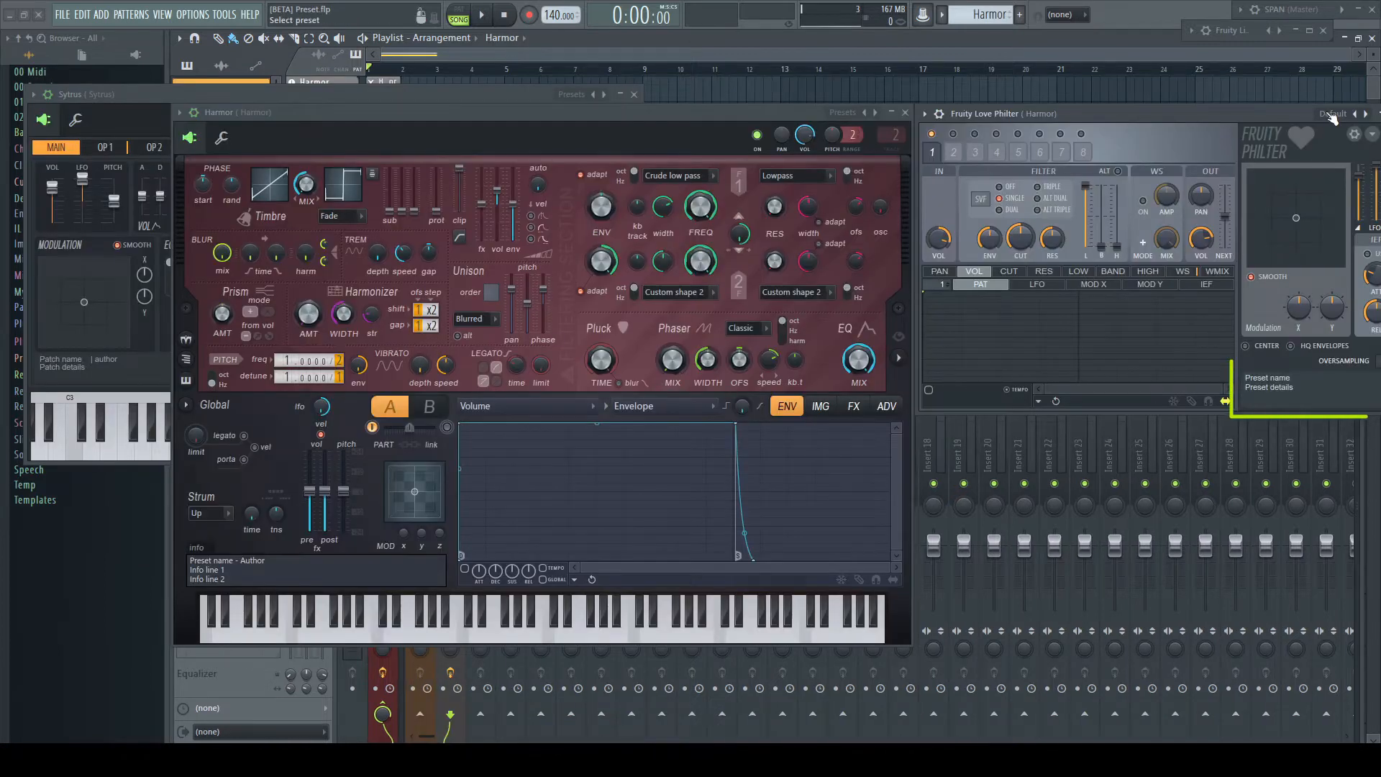
Step: Load the Simple bandpass filter preset in Fruity Love Philter
{"action": "left_click", "coordinate": [1329, 115]}
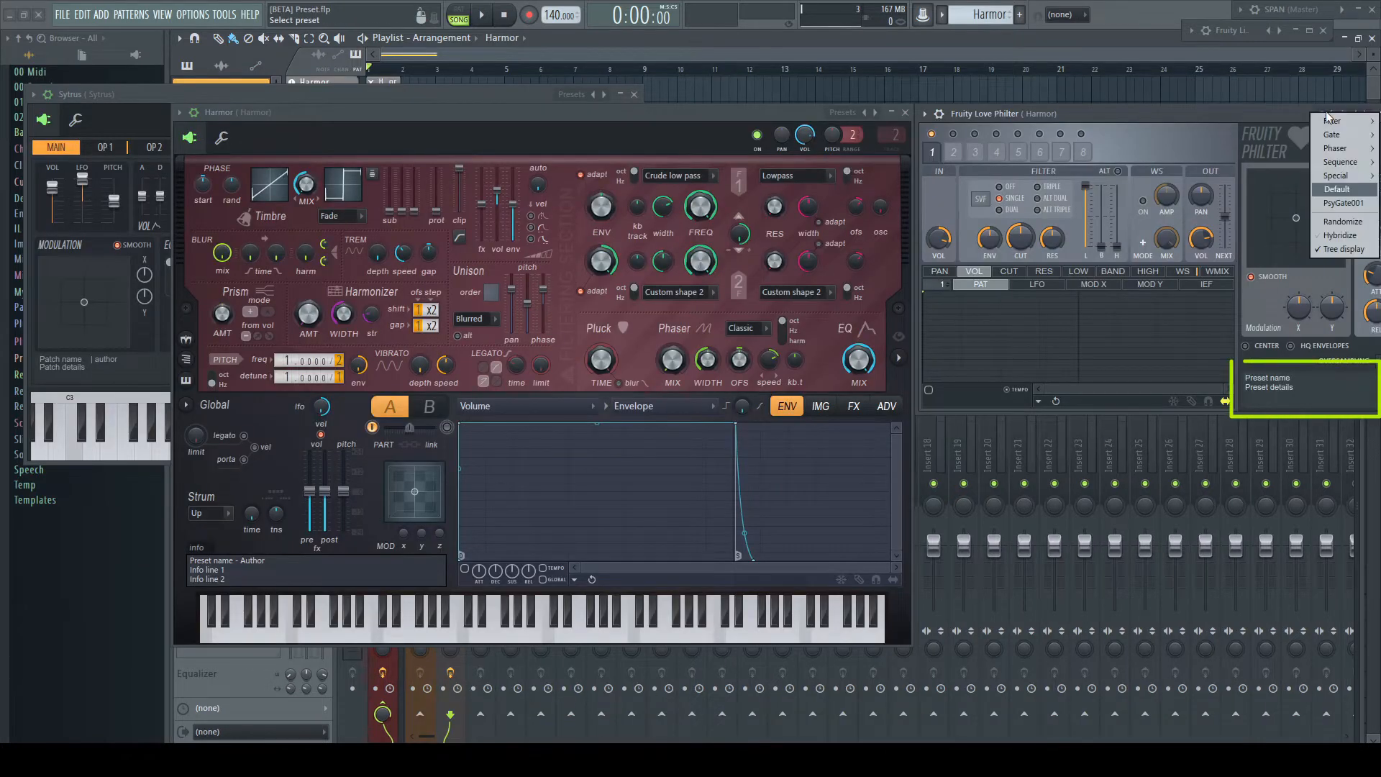
{"action": "mouse_move", "coordinate": [1329, 120]}
{"action": "left_click", "coordinate": [1238, 203]}
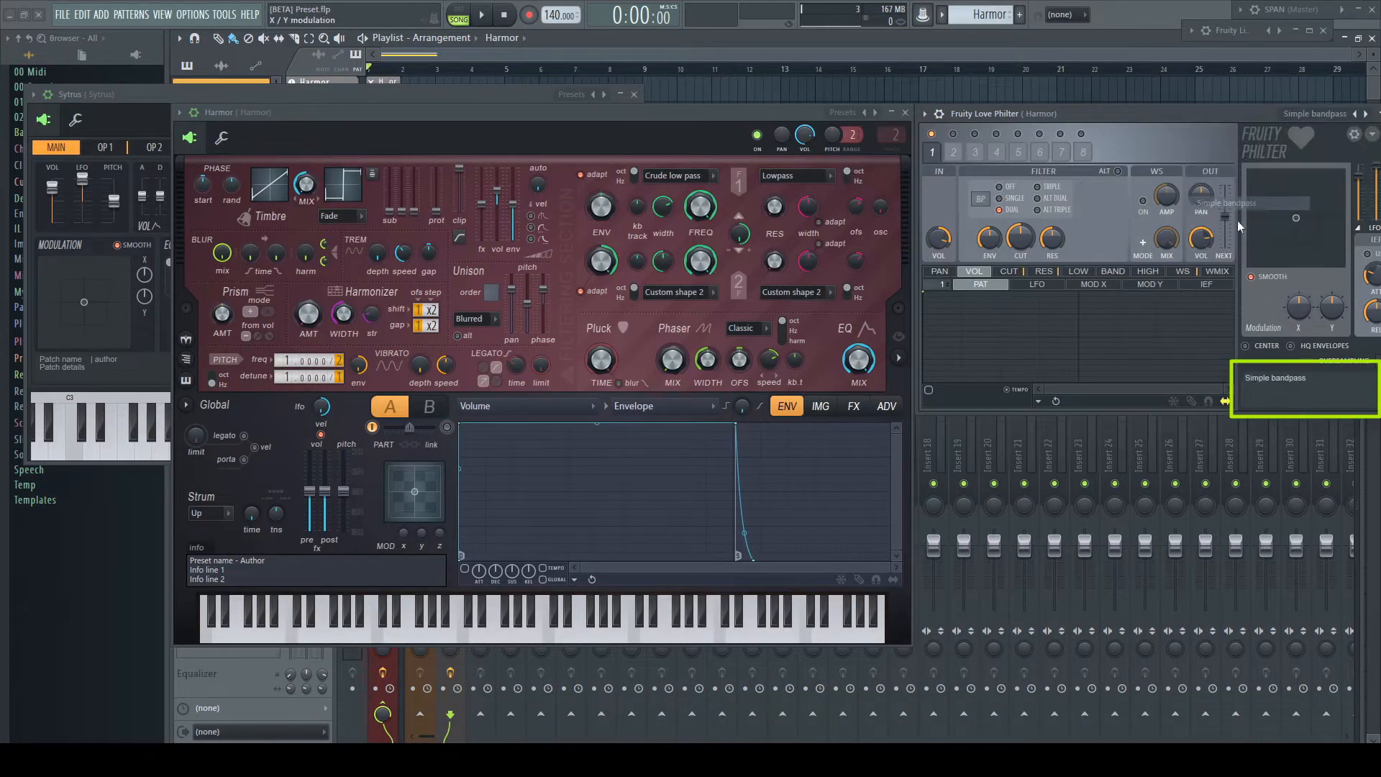
Step: Load the Above the treeline preset in Harmor
{"action": "left_click", "coordinate": [847, 113]}
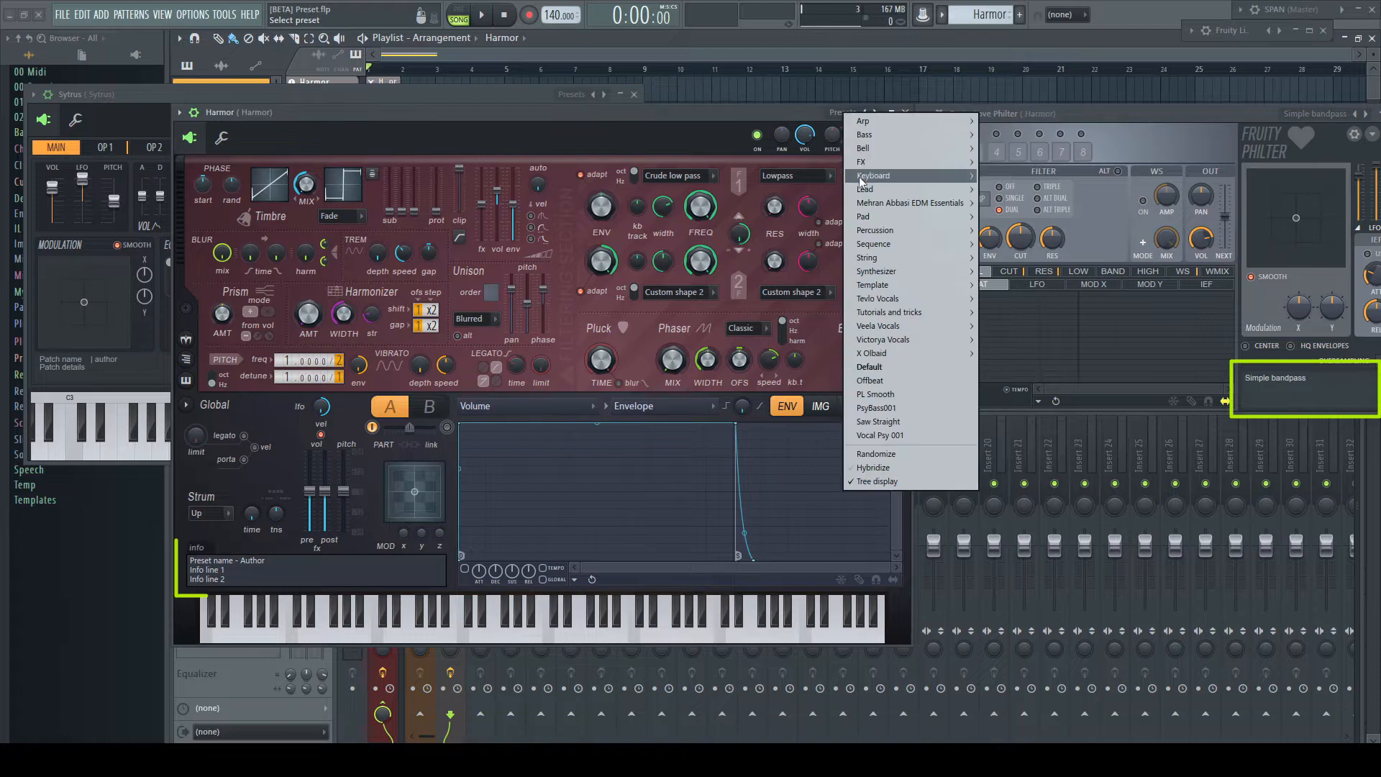
{"action": "mouse_move", "coordinate": [911, 218]}
{"action": "left_click", "coordinate": [1022, 180]}
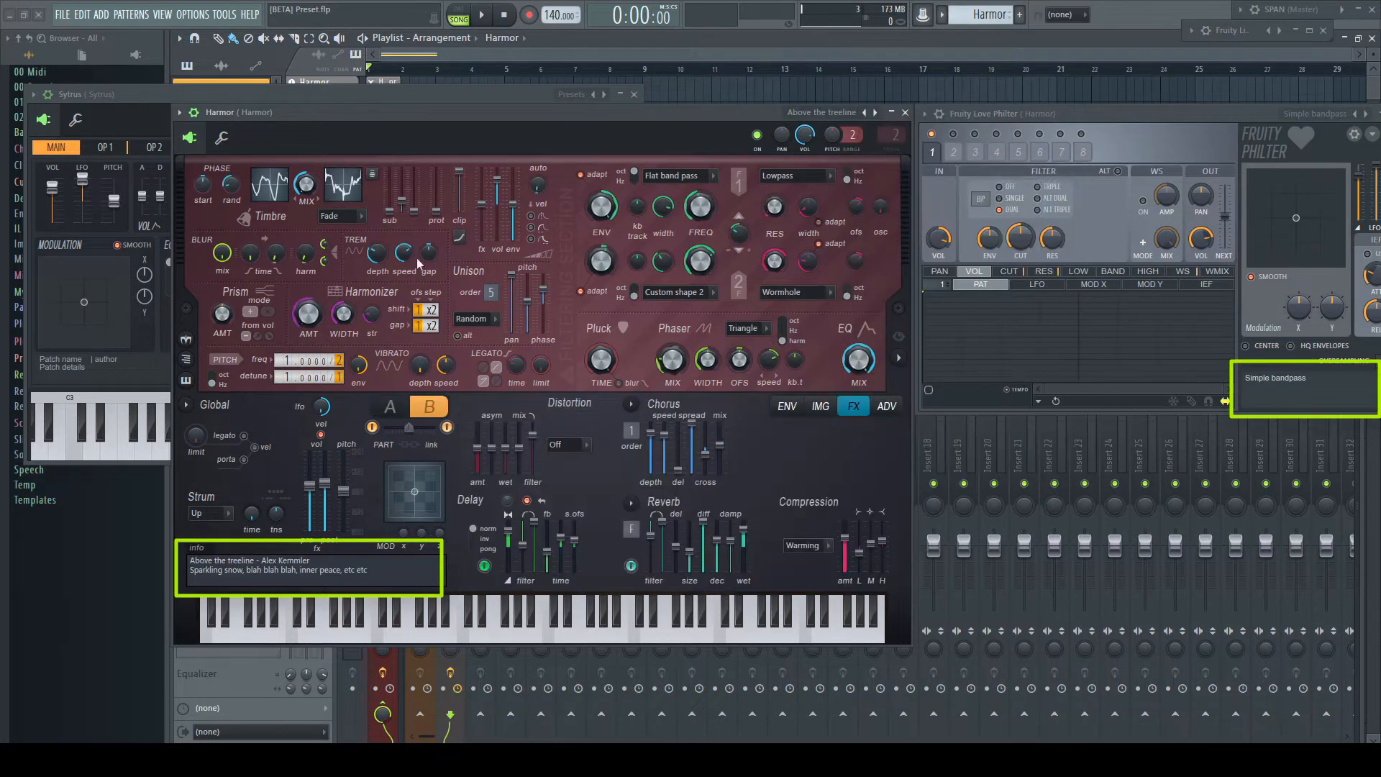
Step: Load the Deep preset from the Guitar category in Sytrus
{"action": "left_click", "coordinate": [572, 94]}
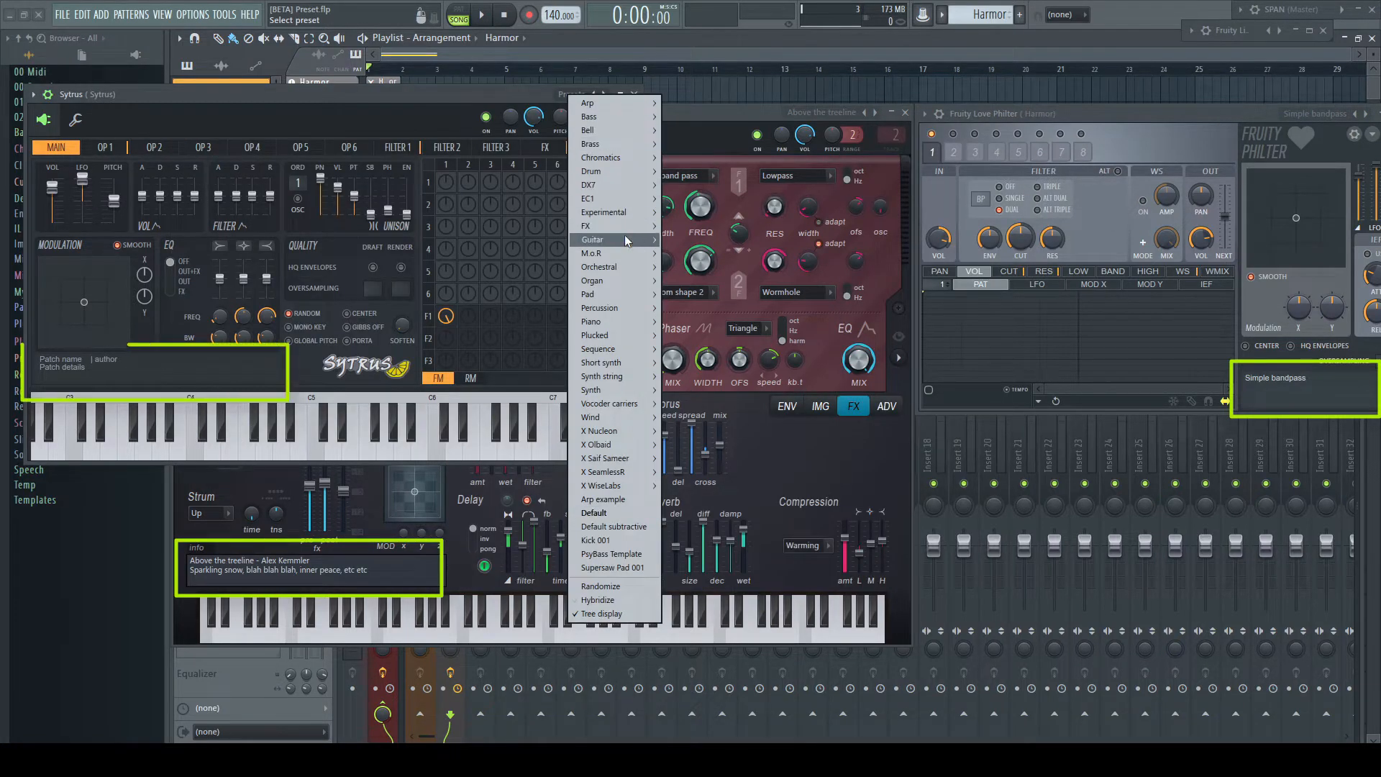
{"action": "mouse_move", "coordinate": [626, 239]}
{"action": "left_click", "coordinate": [683, 240]}
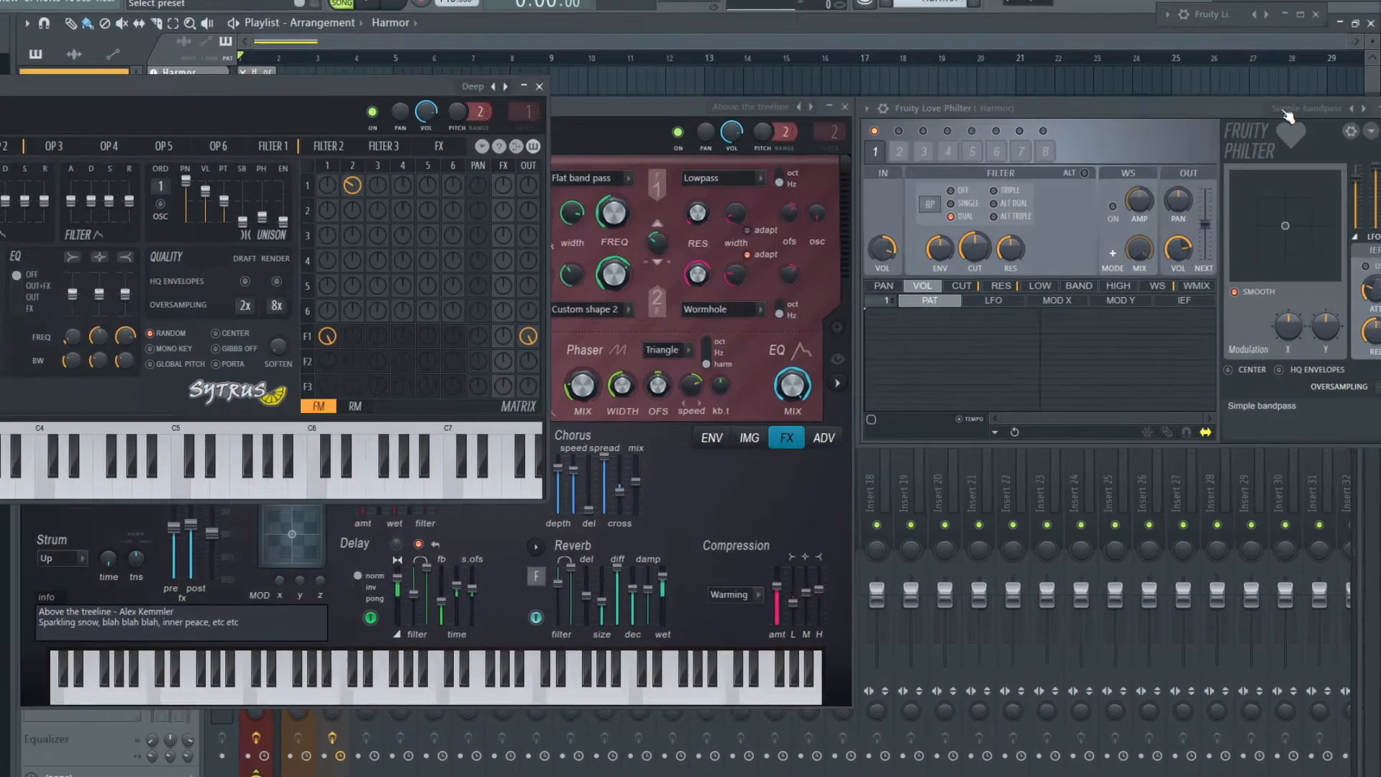
Step: Switch Fruity Love Philter to the Dist lowpass preset from the Filter category
{"action": "left_click", "coordinate": [1288, 111]}
{"action": "mouse_move", "coordinate": [1315, 118]}
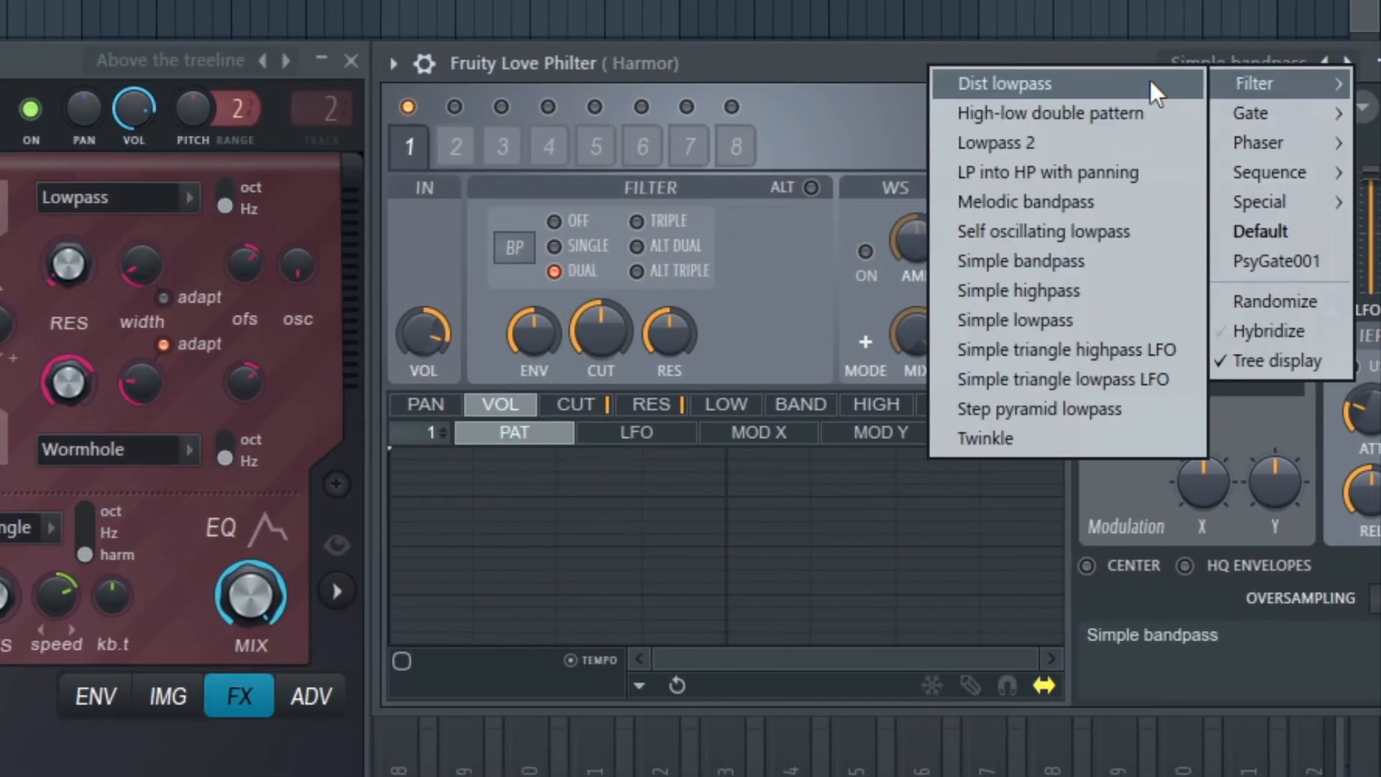
{"action": "left_click", "coordinate": [1064, 86]}
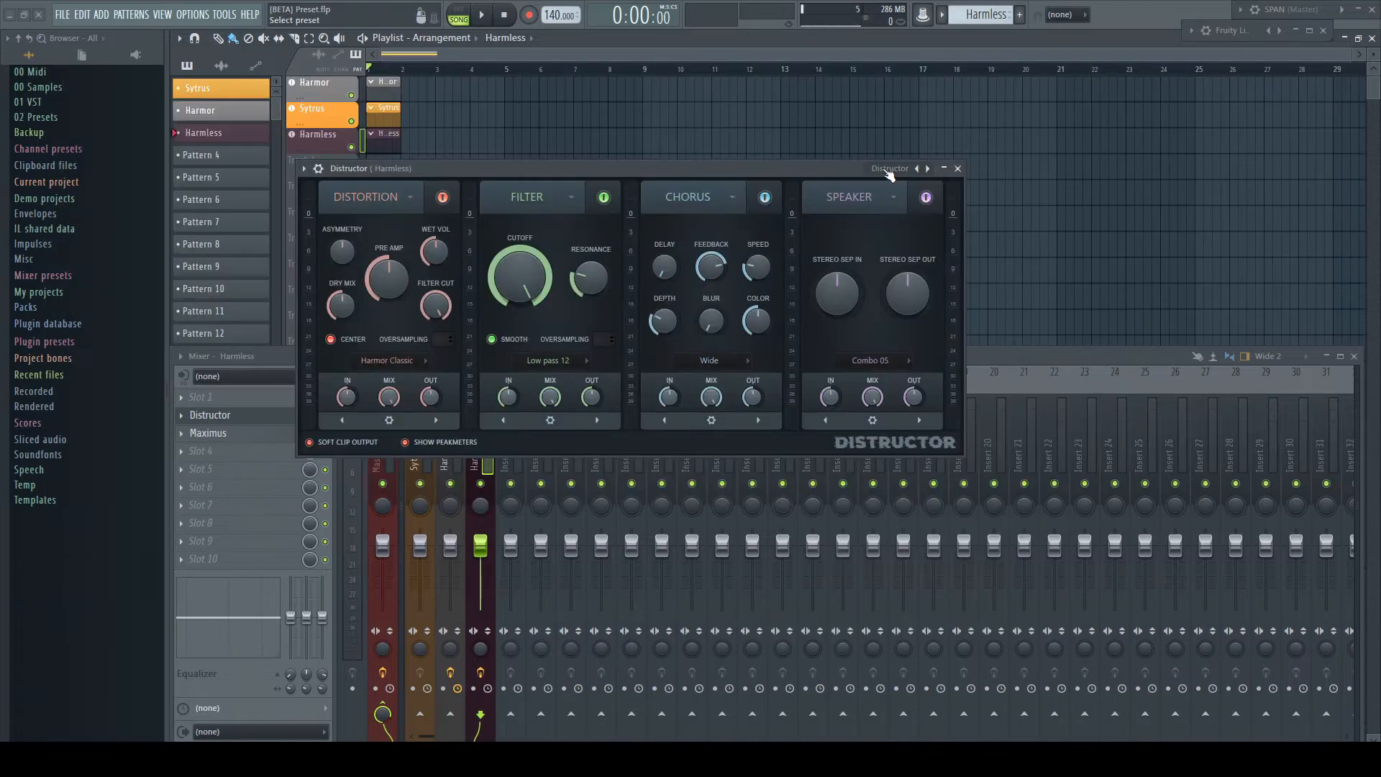
Step: Load the Chaotic chorus preset in the Distructor effect on the Harmless mixer track
{"action": "left_click", "coordinate": [889, 172]}
{"action": "mouse_move", "coordinate": [917, 218]}
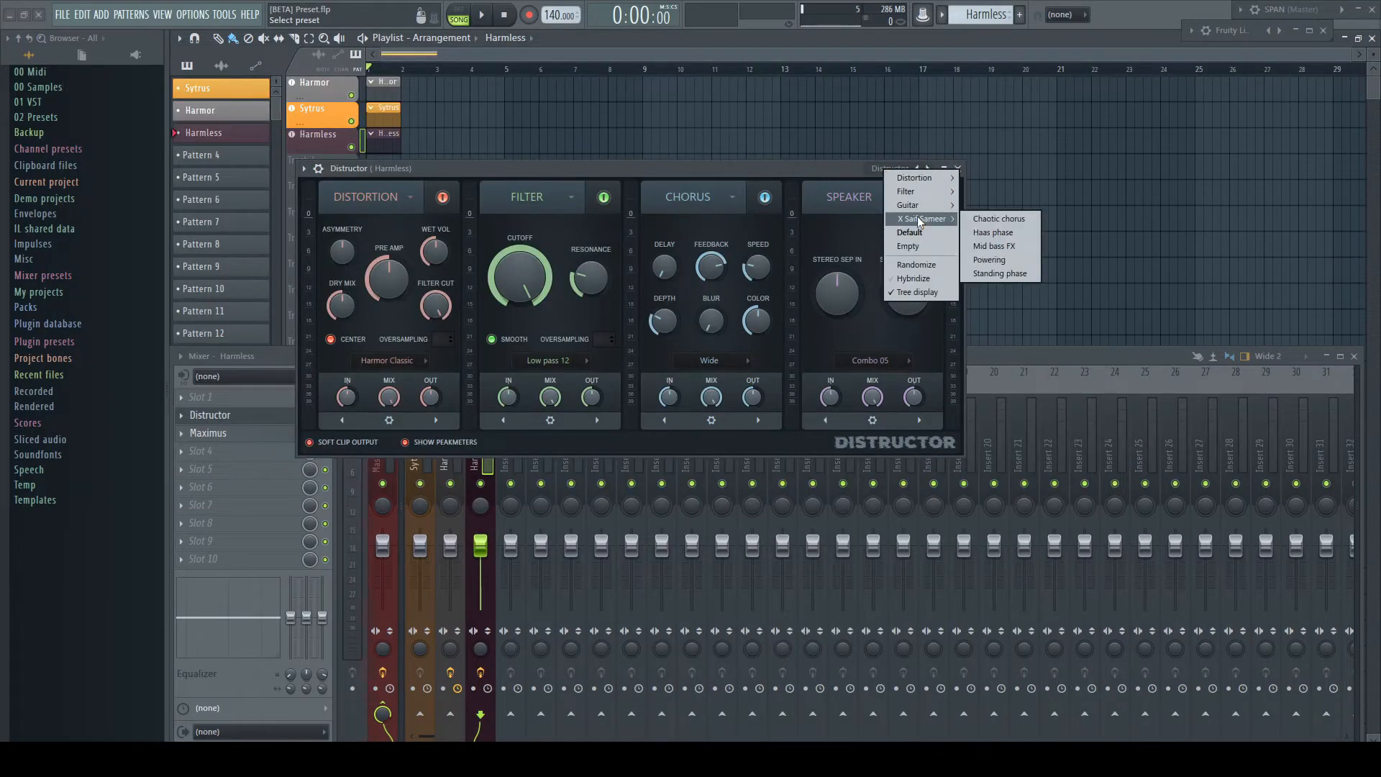
{"action": "left_click", "coordinate": [990, 217]}
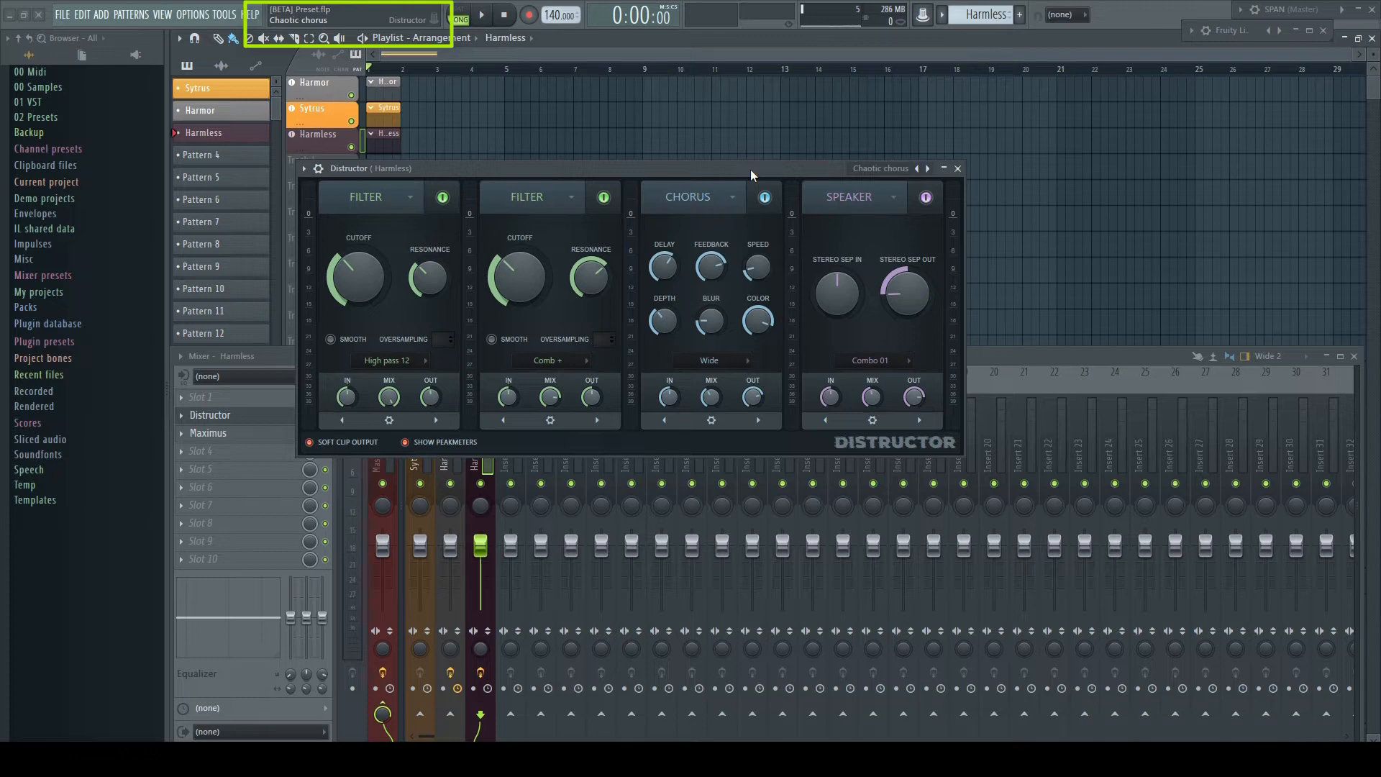
Step: Close Distructor and reopen it from its effect slot on the Harmless mixer track
{"action": "left_click", "coordinate": [958, 169]}
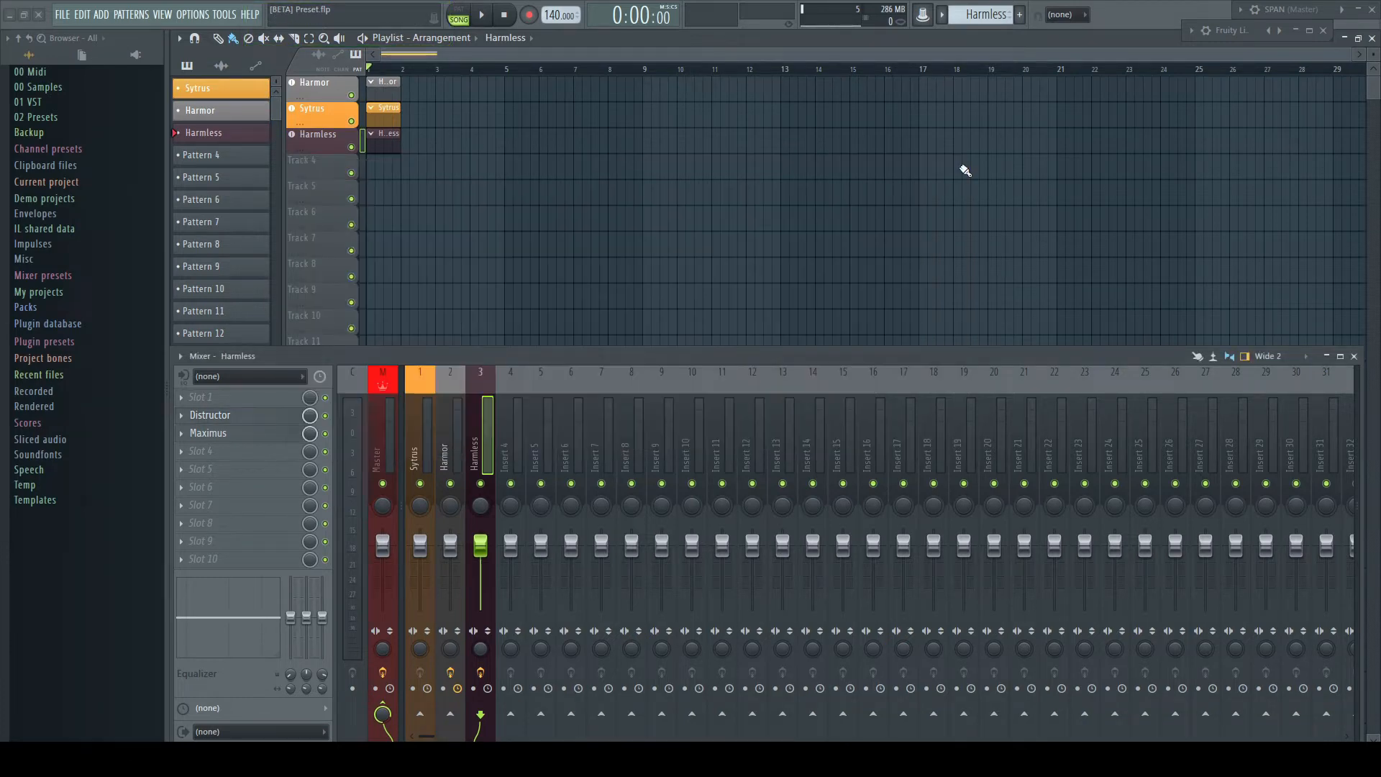
{"action": "left_click", "coordinate": [249, 418]}
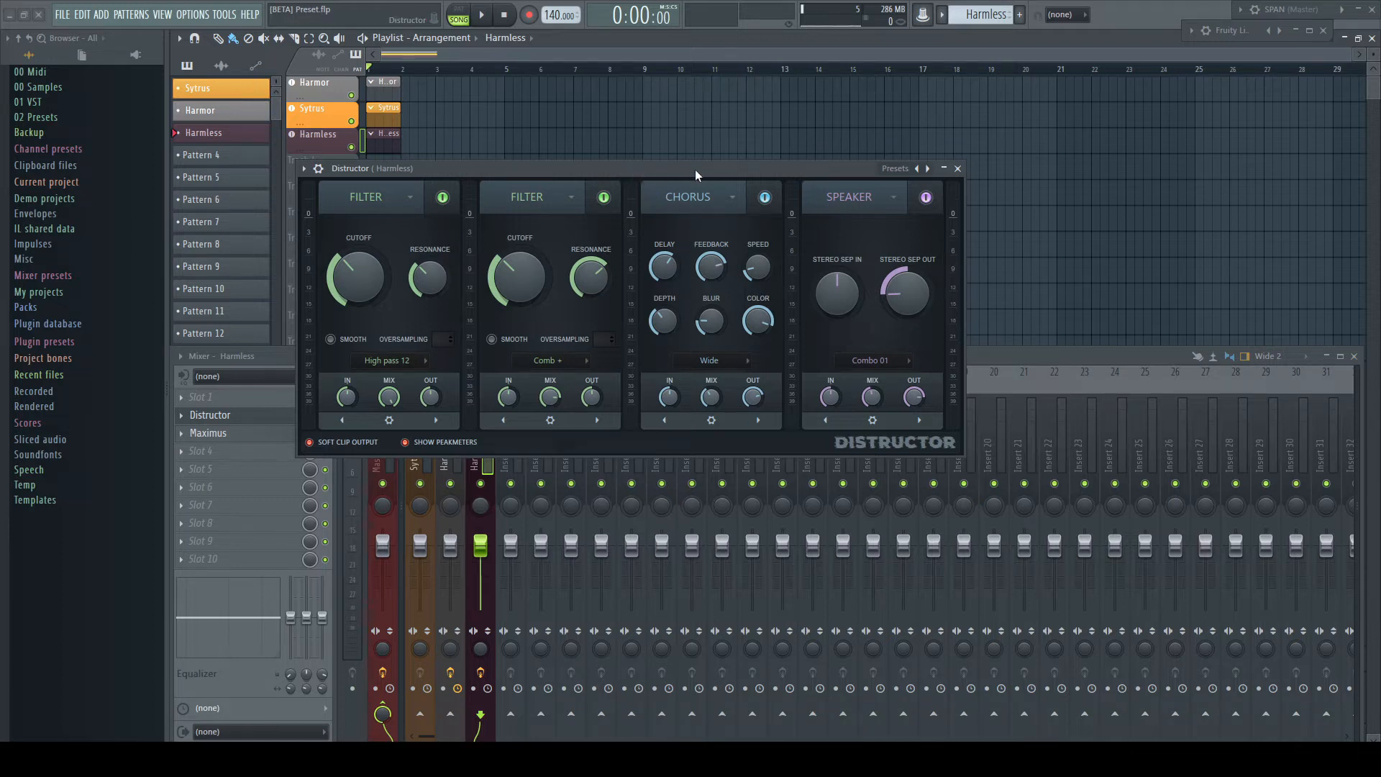
Step: Load Distructor's Chaotic chorus preset again and reveal its file in the browser
{"action": "left_click", "coordinate": [890, 169]}
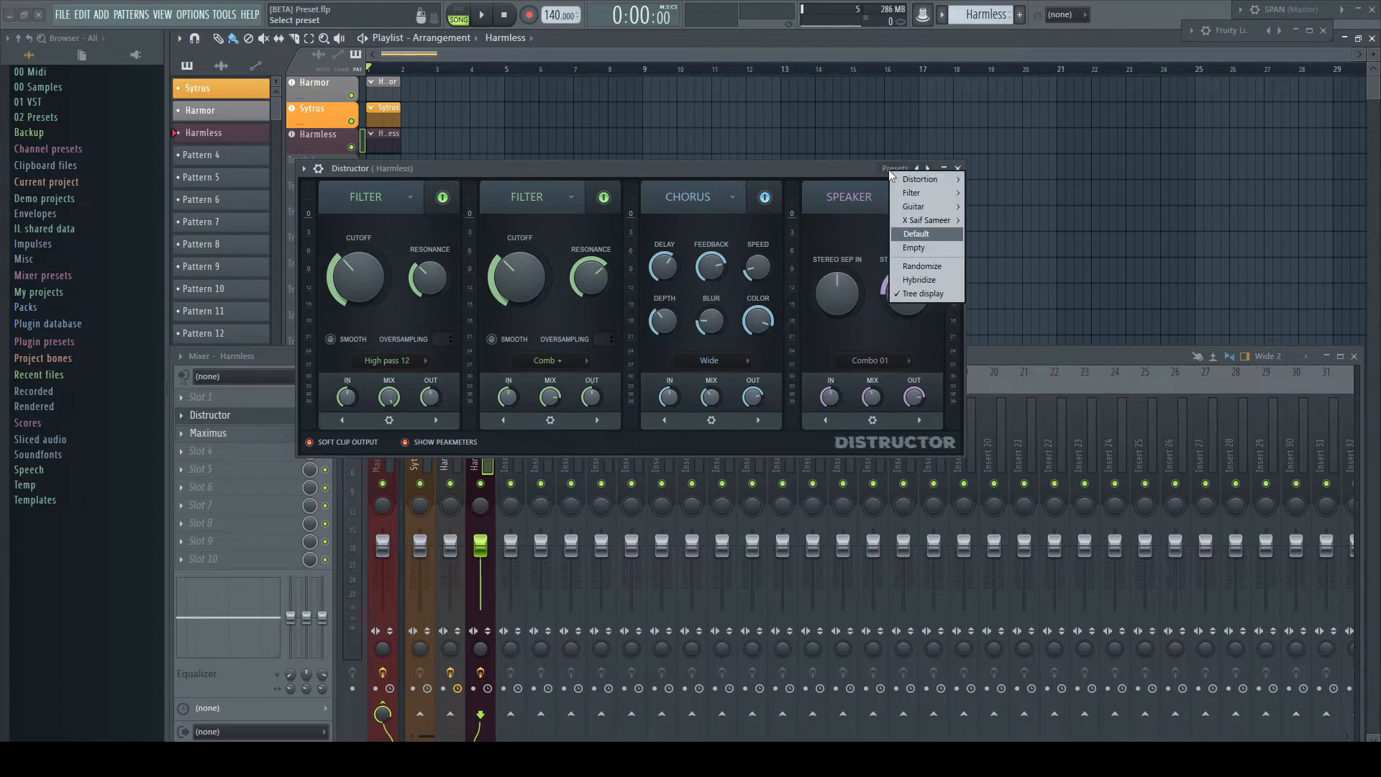
{"action": "mouse_move", "coordinate": [936, 220]}
{"action": "left_click", "coordinate": [1005, 220]}
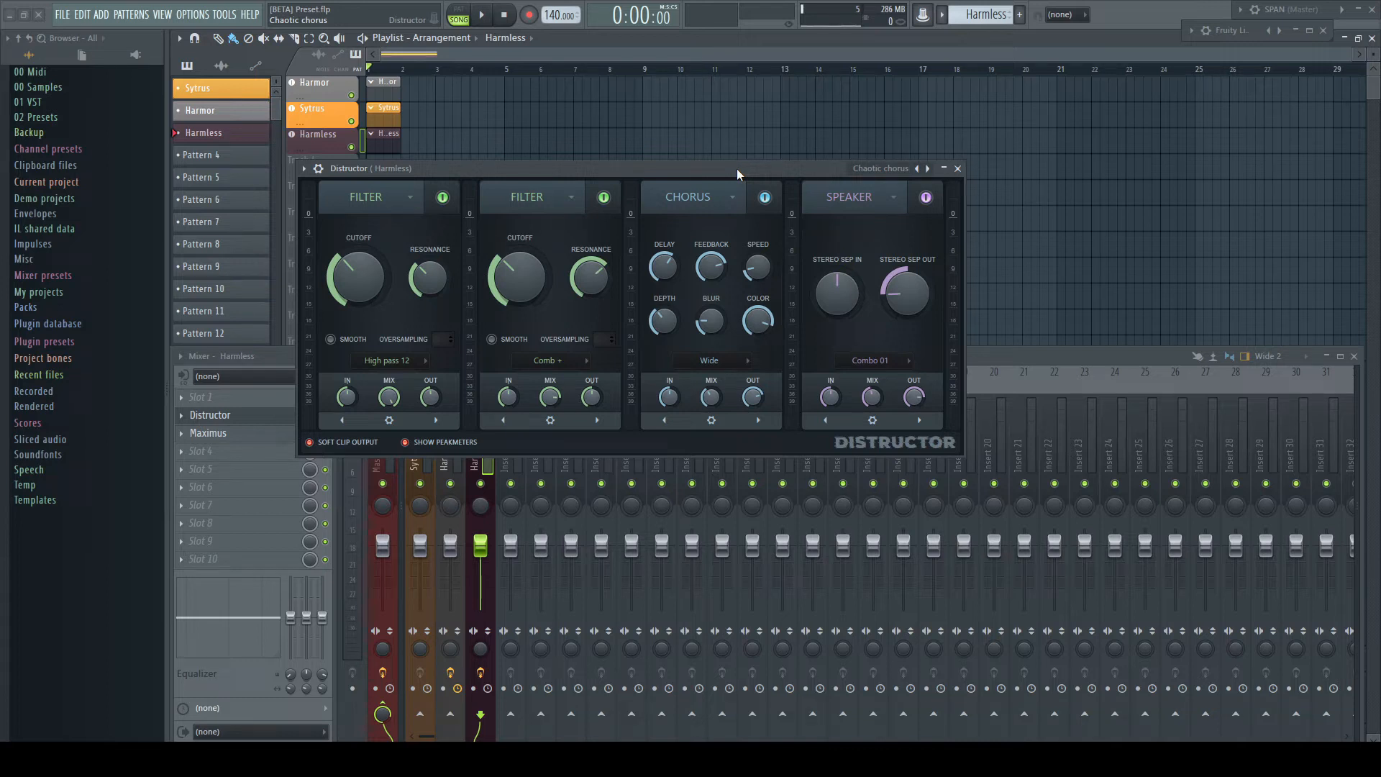
{"action": "left_click", "coordinate": [892, 175]}
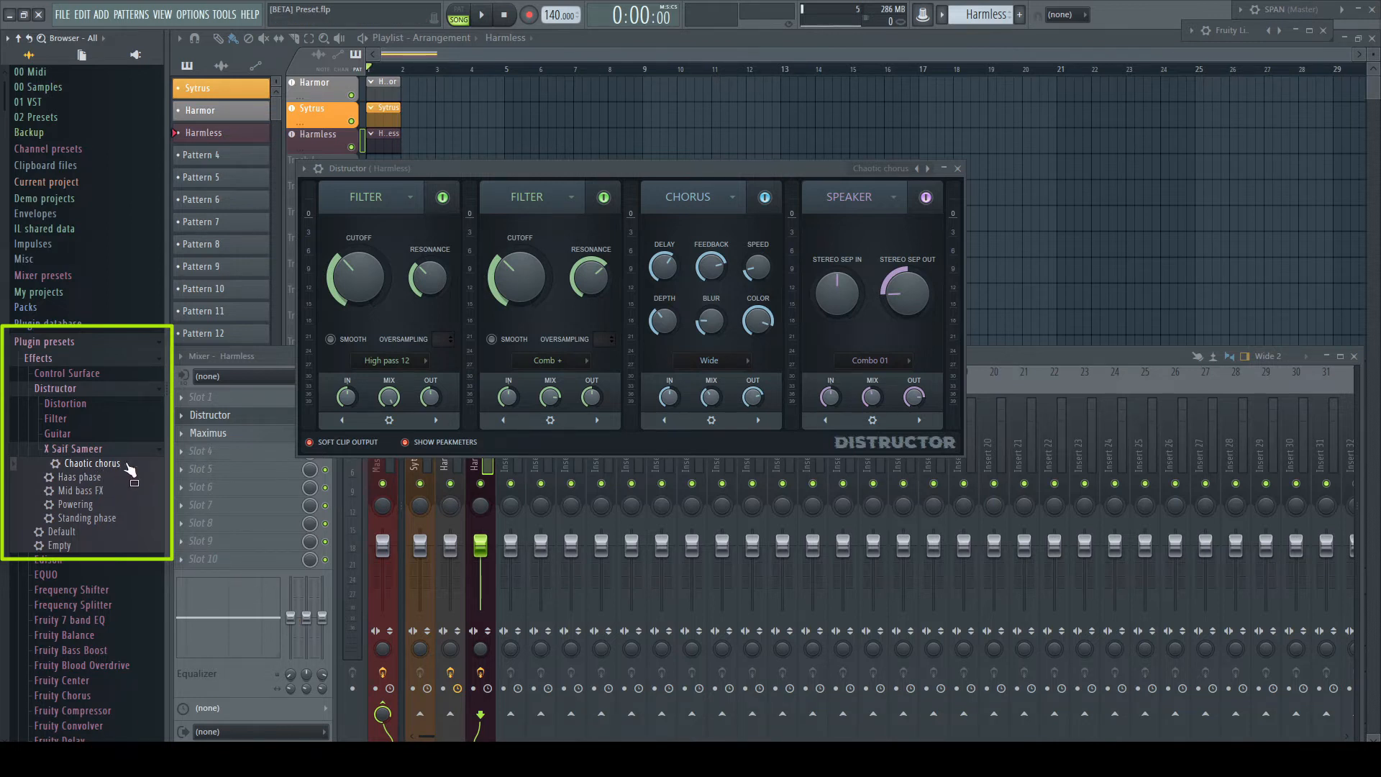
Step: Load the Altered preset from Distructor's Filter category and reveal it in the browser
{"action": "left_click", "coordinate": [873, 169]}
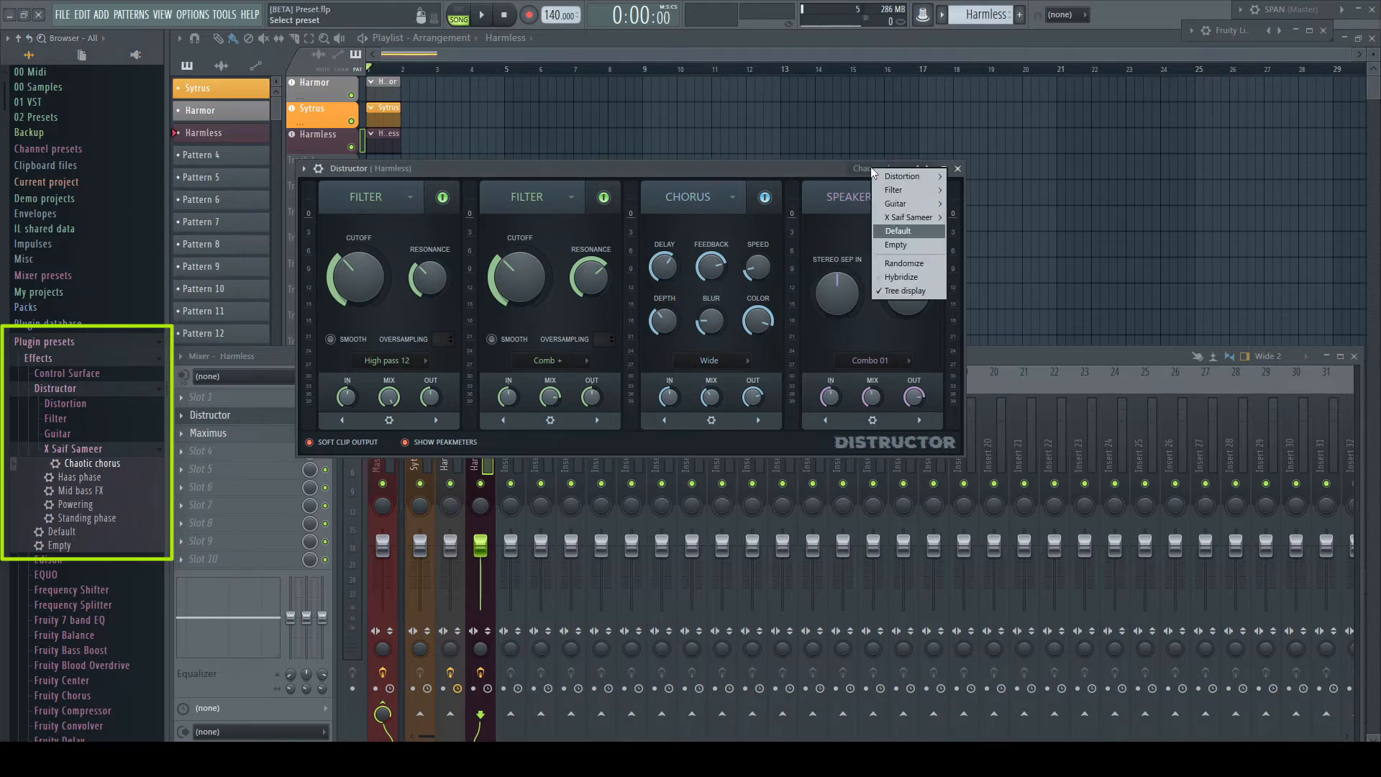
{"action": "mouse_move", "coordinate": [904, 190]}
{"action": "left_click", "coordinate": [974, 187]}
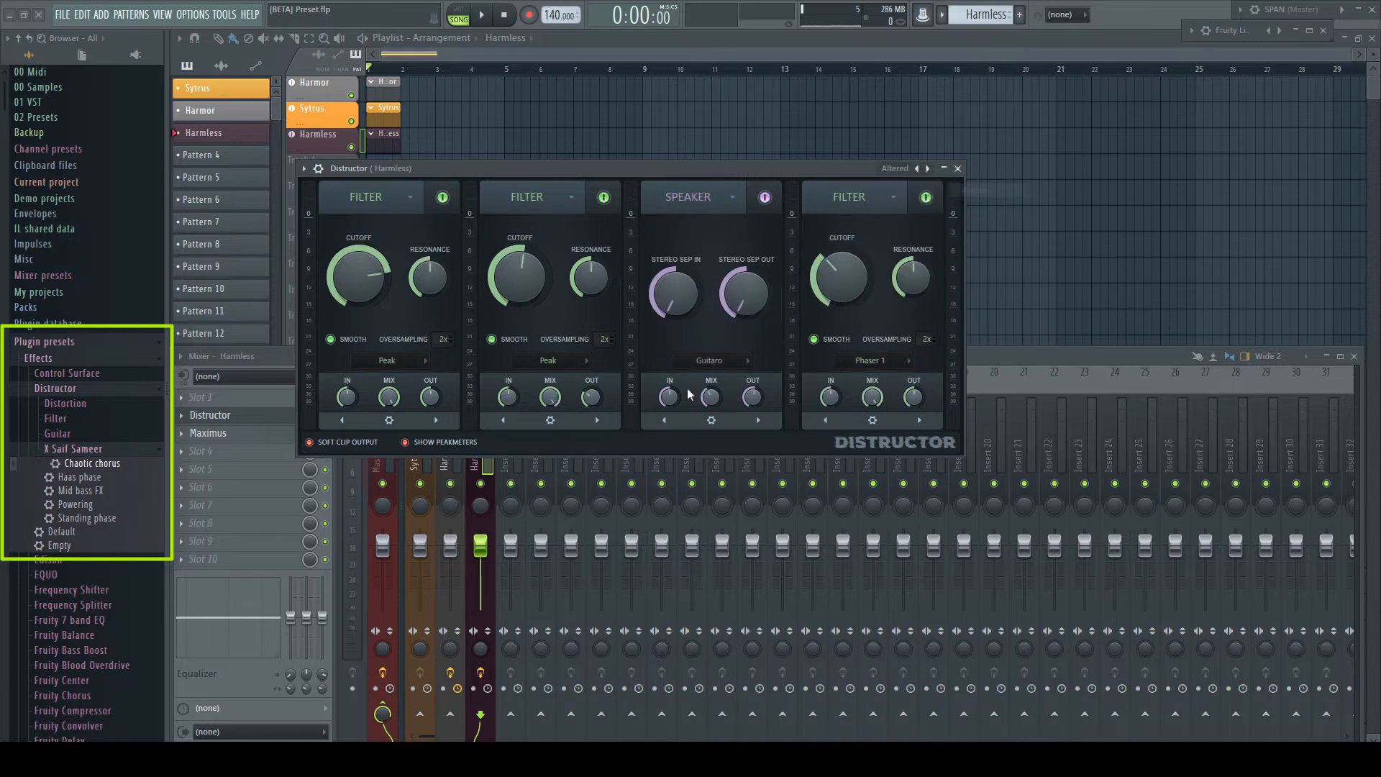
{"action": "right_click", "coordinate": [898, 174]}
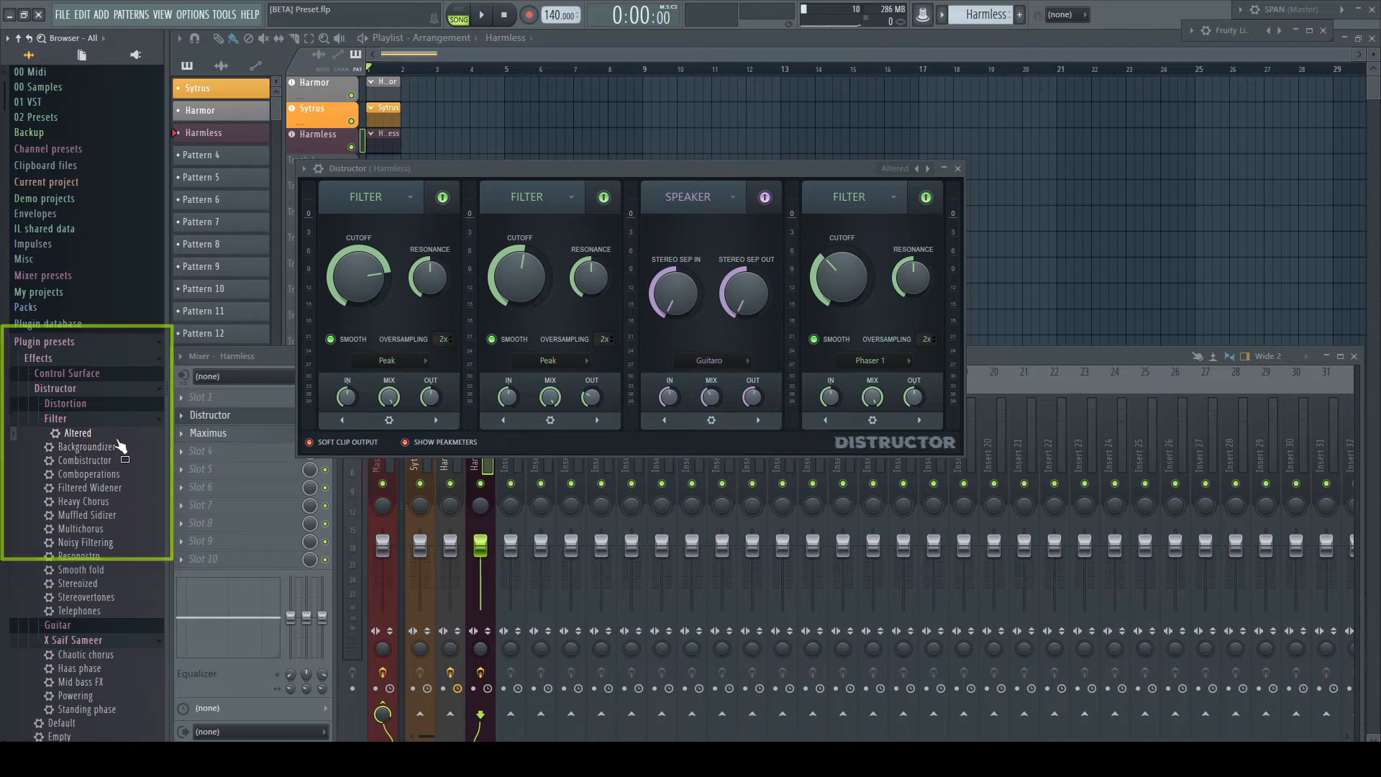
Step: Open the Harmless instrument in place of Distructor, load its Arpinator SF lead preset and reveal that preset in the browser
{"action": "left_click", "coordinate": [958, 168]}
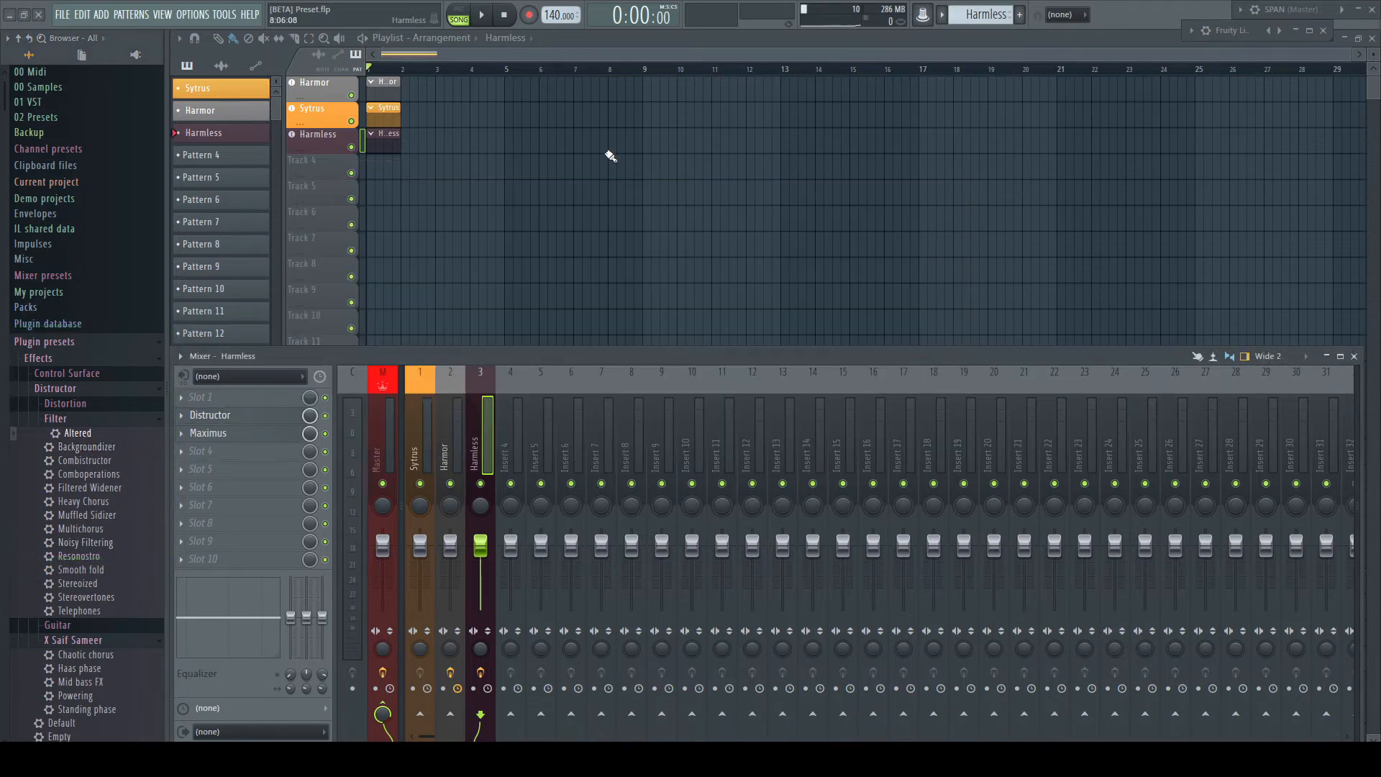
{"action": "left_click", "coordinate": [331, 144]}
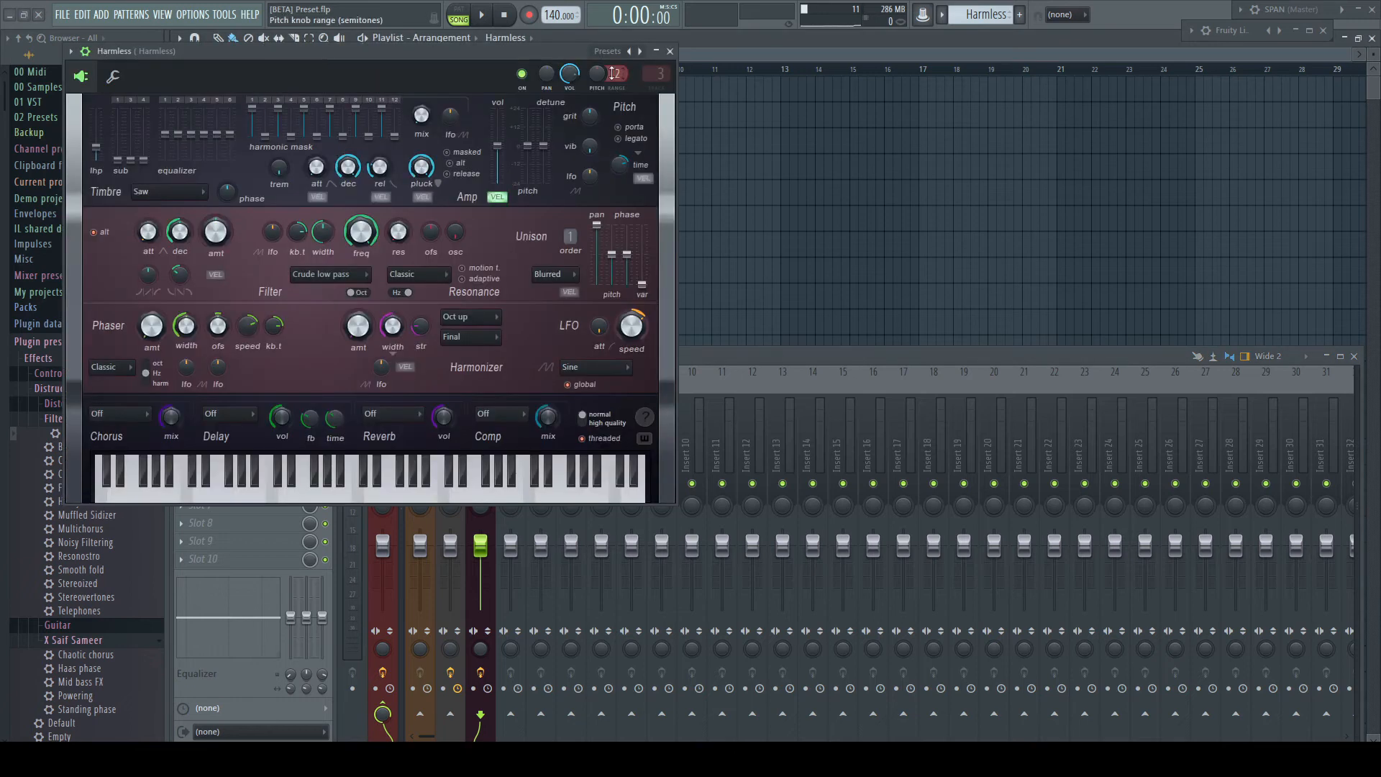
{"action": "left_click", "coordinate": [609, 52]}
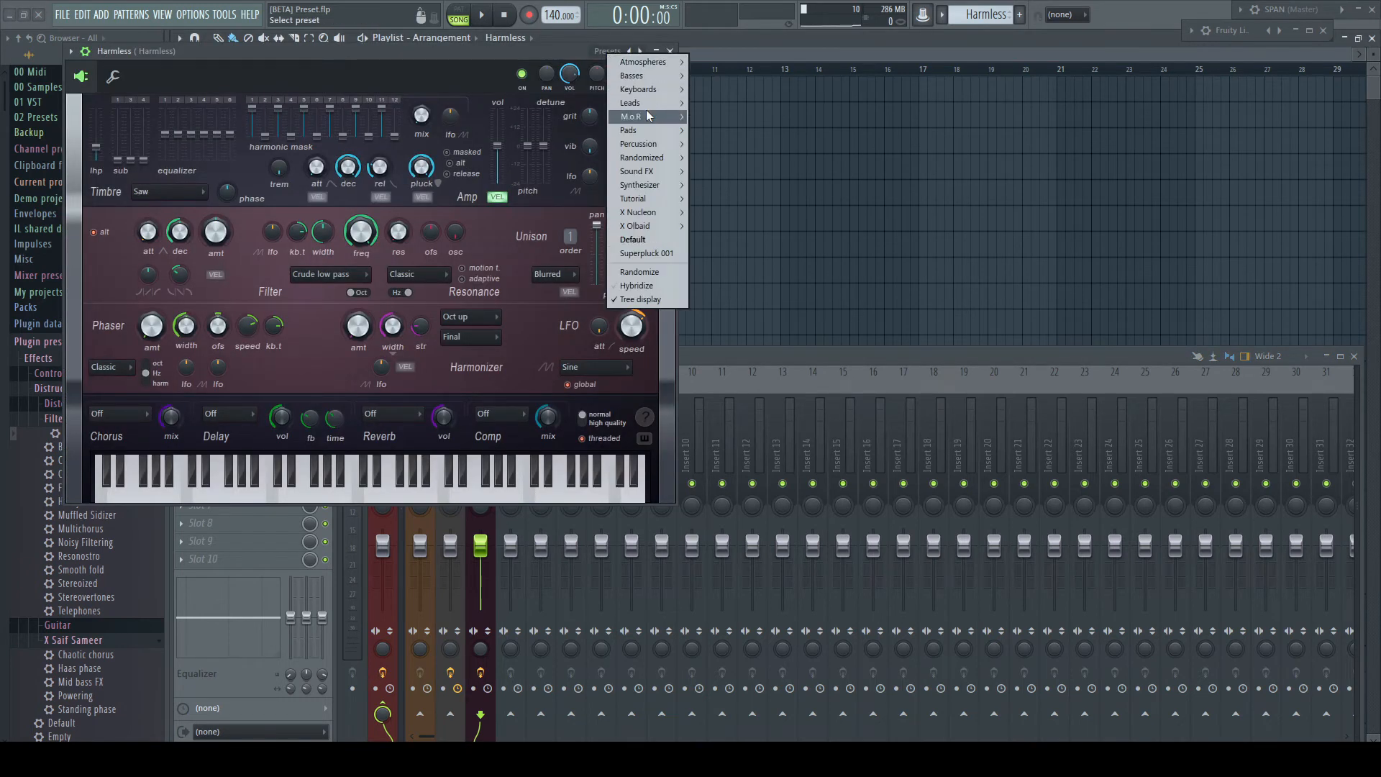
{"action": "mouse_move", "coordinate": [649, 115]}
{"action": "left_click", "coordinate": [727, 102]}
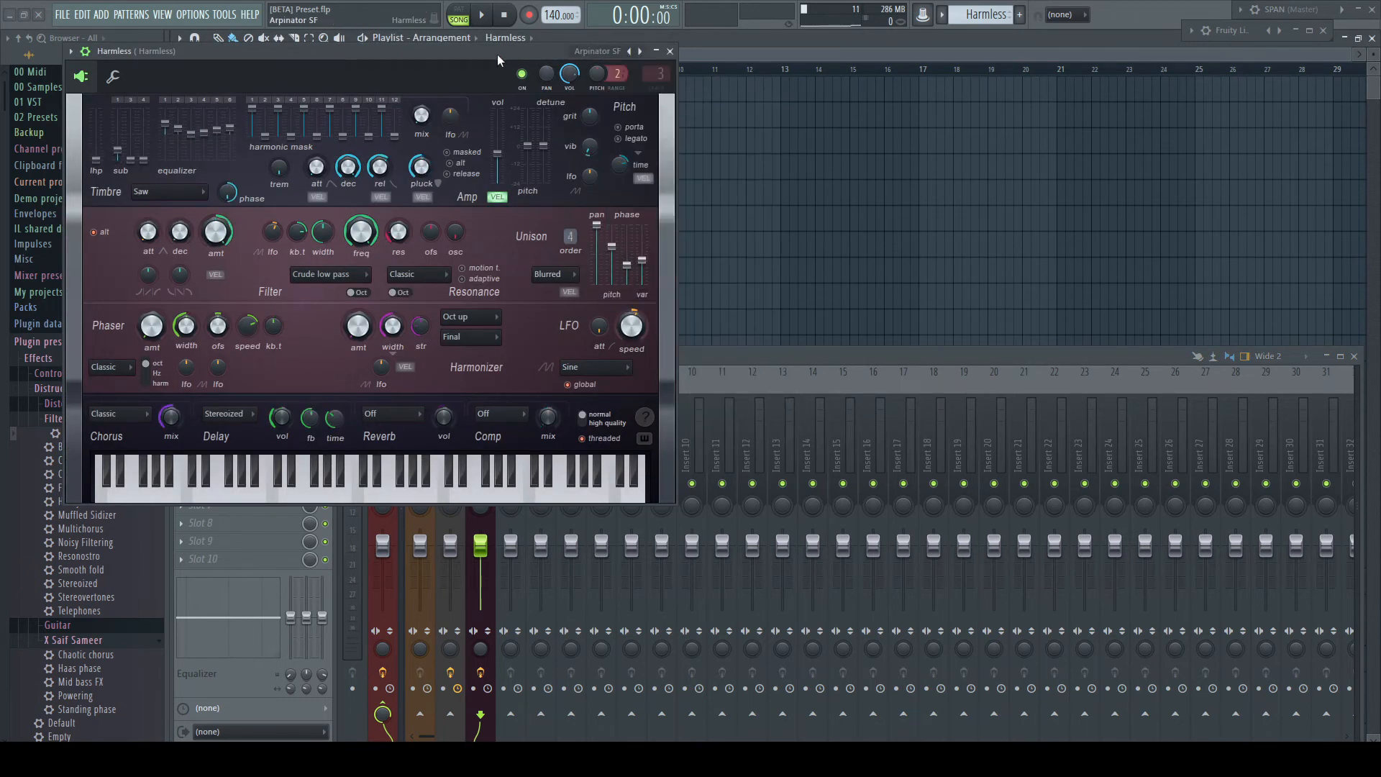
{"action": "left_click_drag", "start_coordinate": [498, 54], "coordinate": [793, 134]}
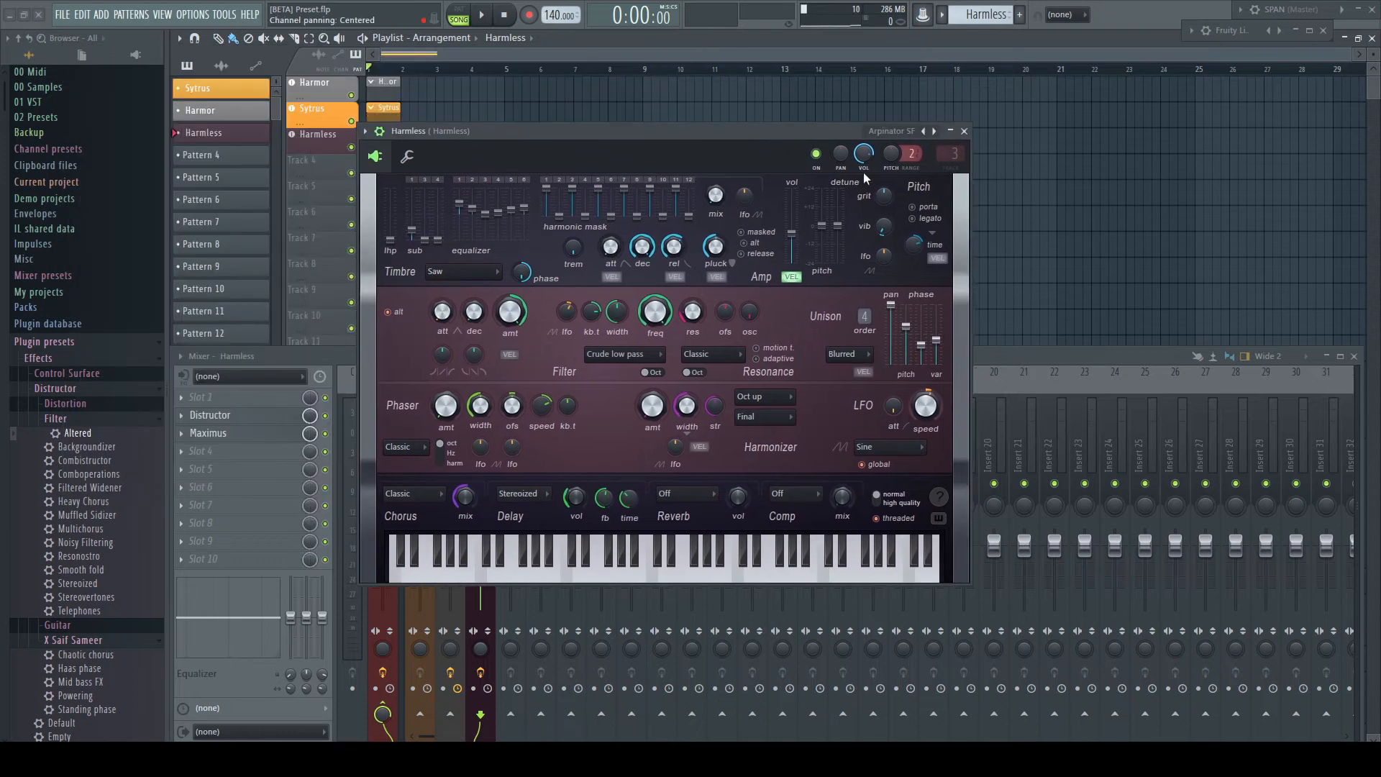
{"action": "left_click", "coordinate": [893, 135]}
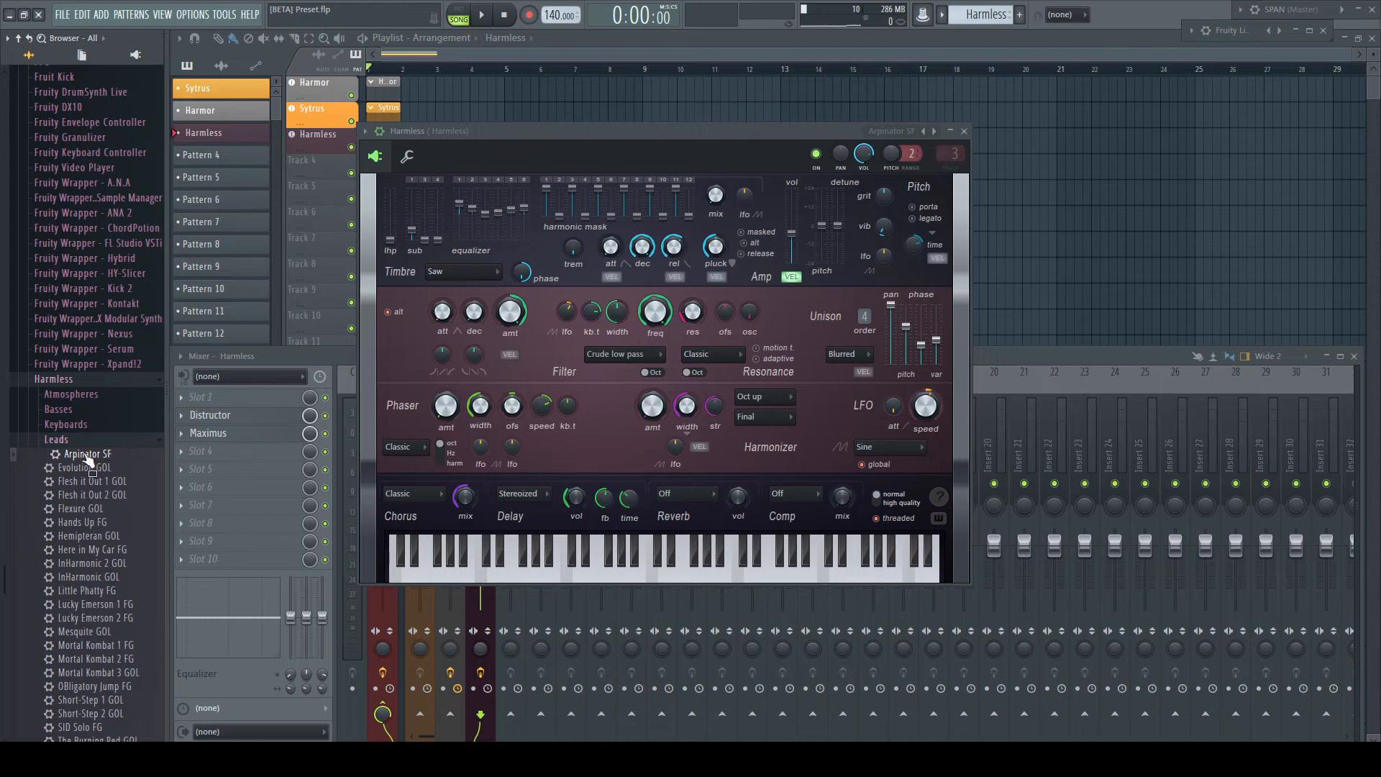
Step: Load preset 1 from Harmless's Randomized category and reveal it in the browser
{"action": "left_click", "coordinate": [890, 136]}
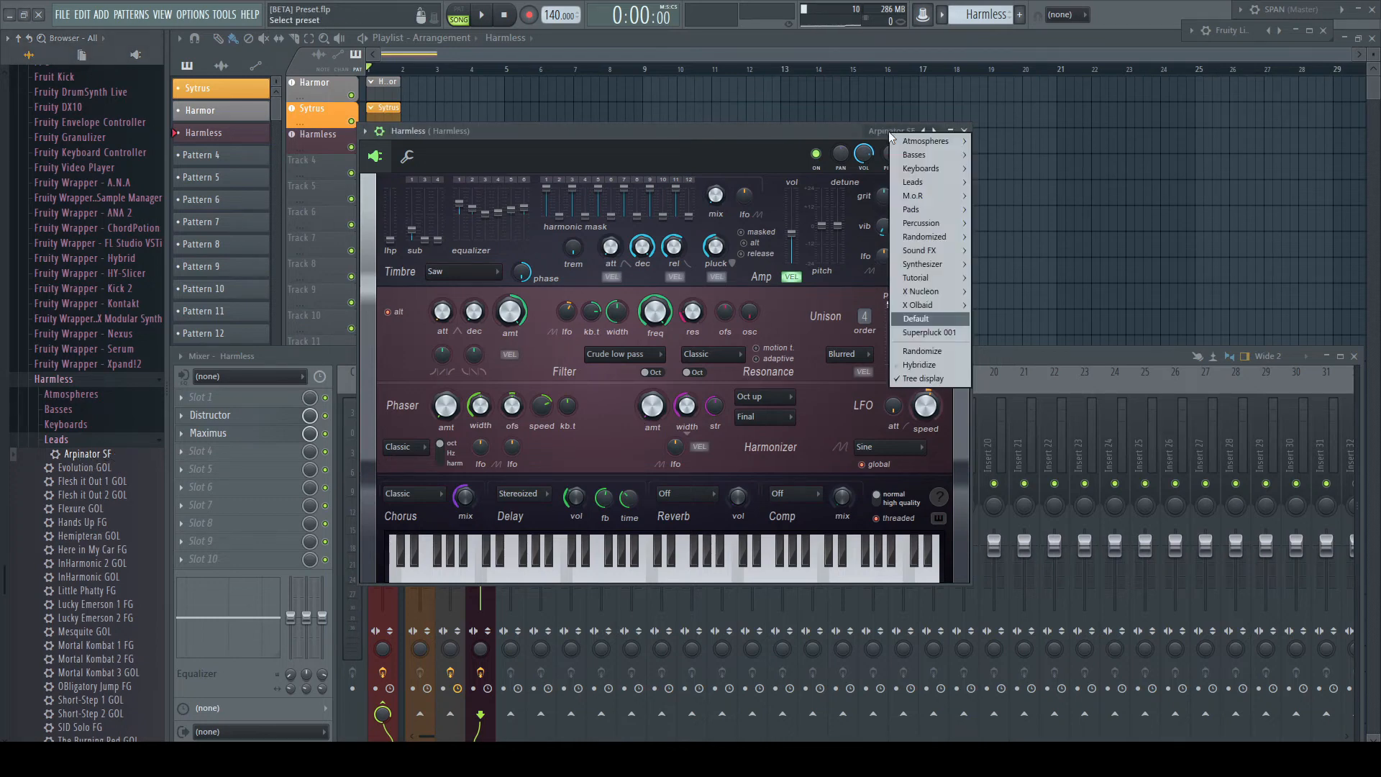
{"action": "mouse_move", "coordinate": [927, 236]}
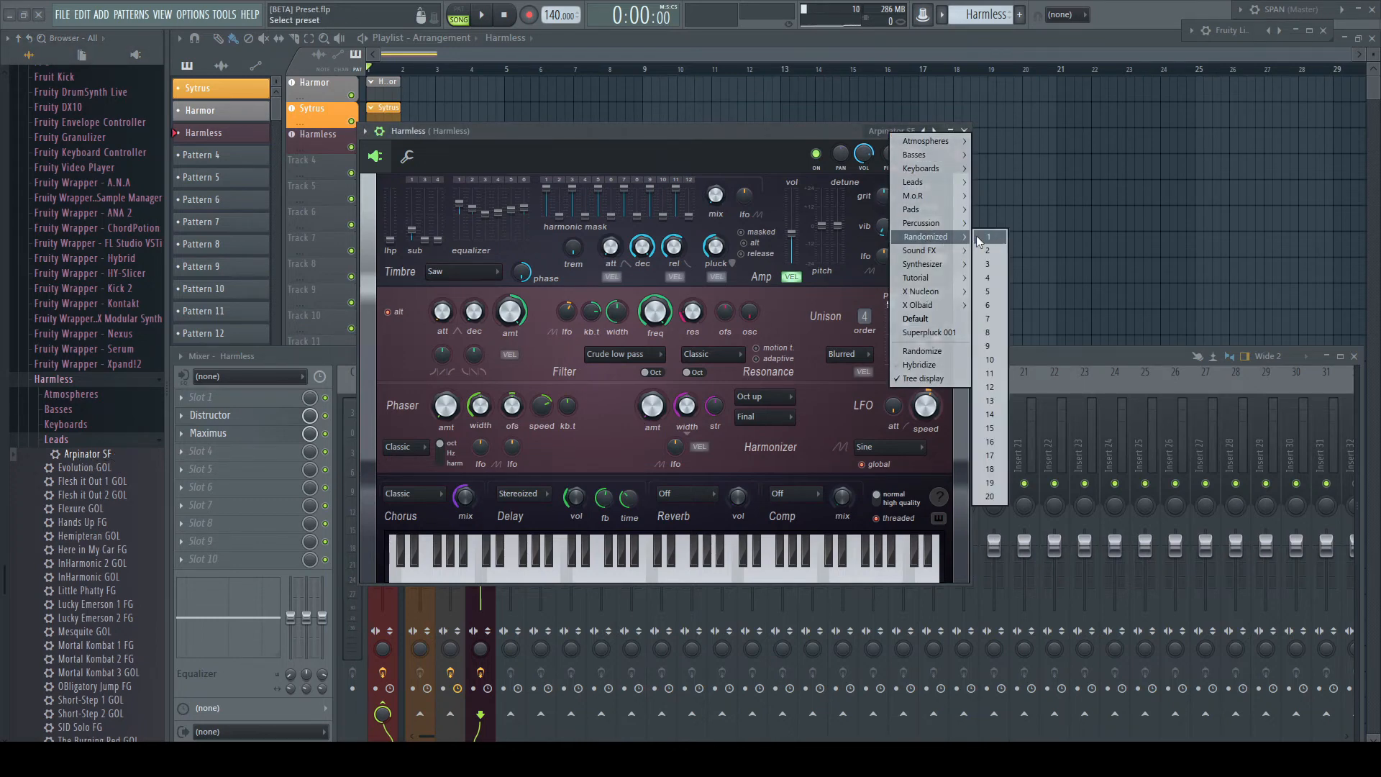
{"action": "left_click", "coordinate": [985, 237]}
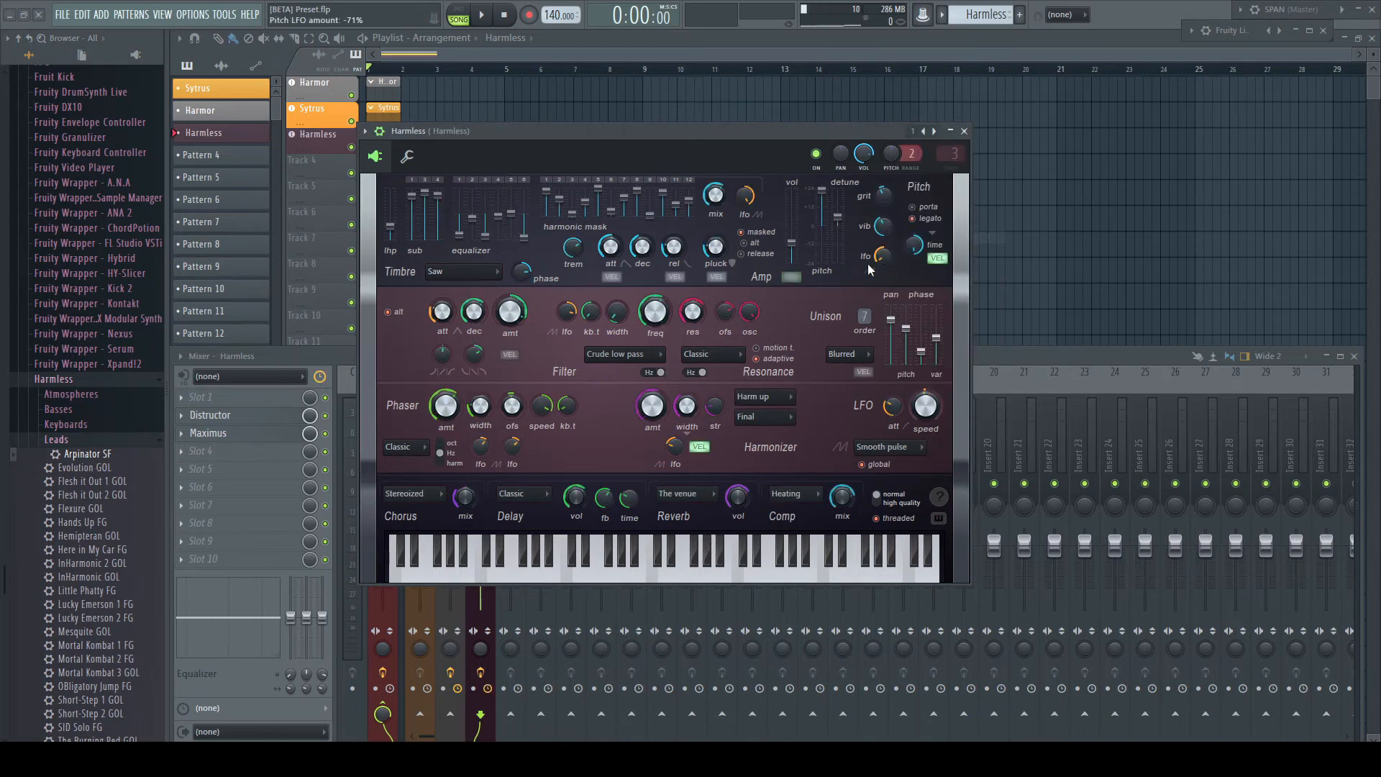
{"action": "left_click", "coordinate": [914, 133]}
{"action": "scroll", "coordinate": [83, 666], "scroll_direction": "down", "scroll_amount": 3}
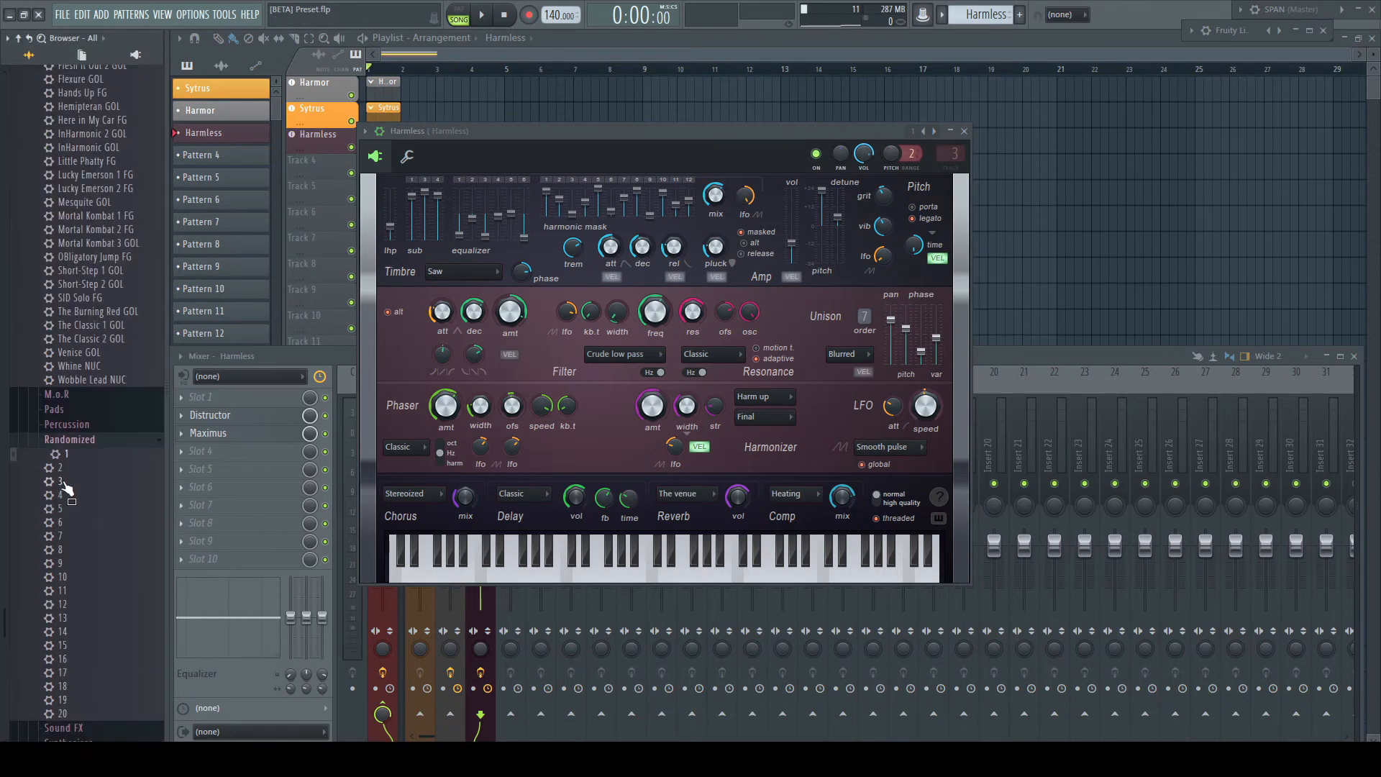